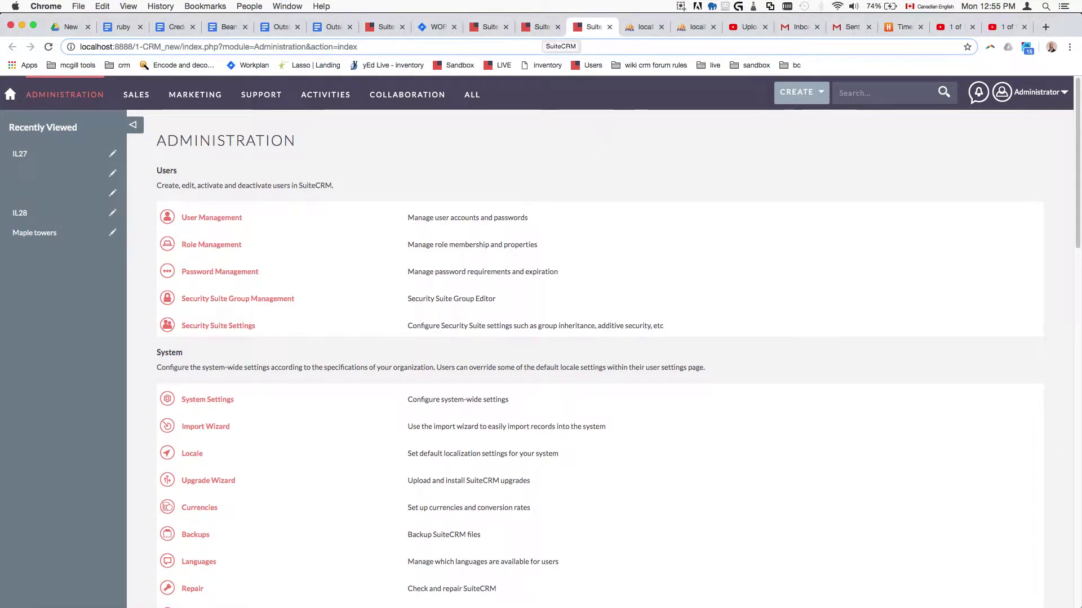
# Step: Check the custom relationship notes in Sublime Text, then go back to the SuiteCRM Administration page
pyautogui.press('super+Tab')
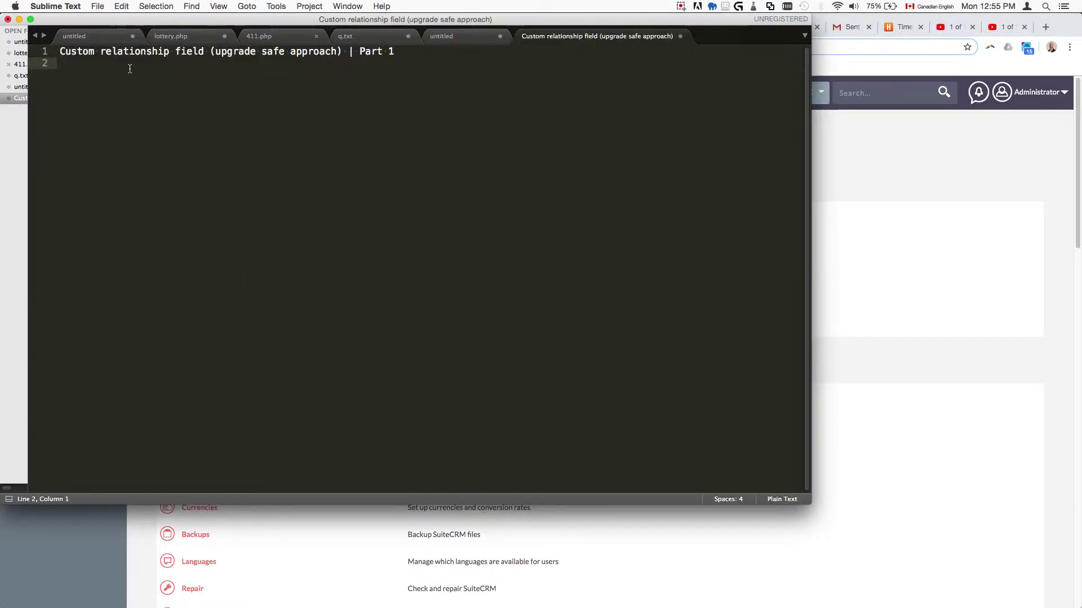
pyautogui.press('super+a')
pyautogui.click(885, 366)
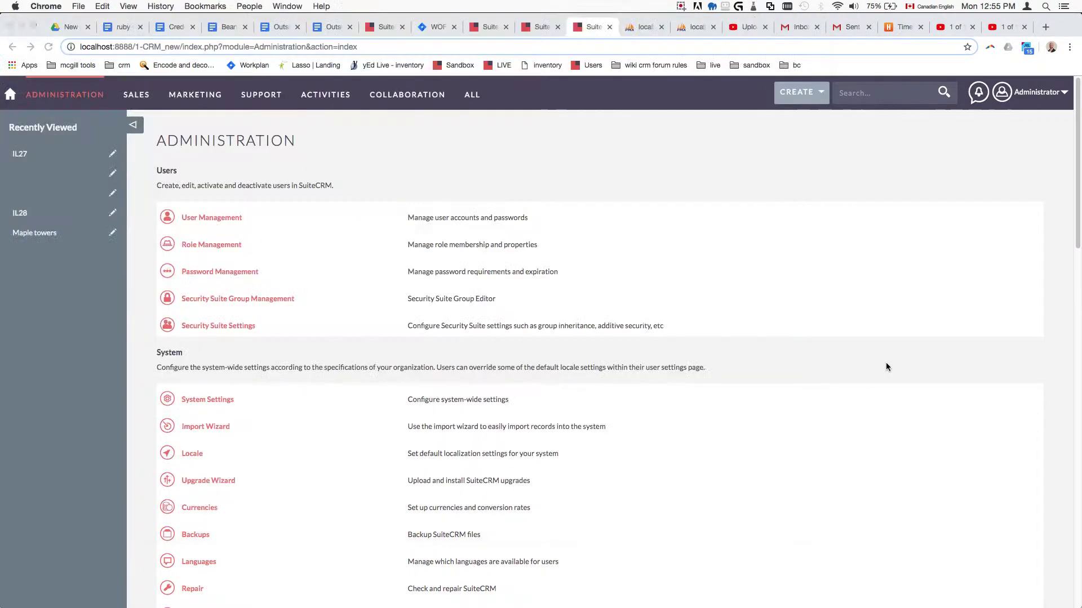
# Step: Skim the Outside realtor doc, then view the un_inventory_ildar_external_brokers_1_c rows in phpMyAdmin
pyautogui.click(332, 27)
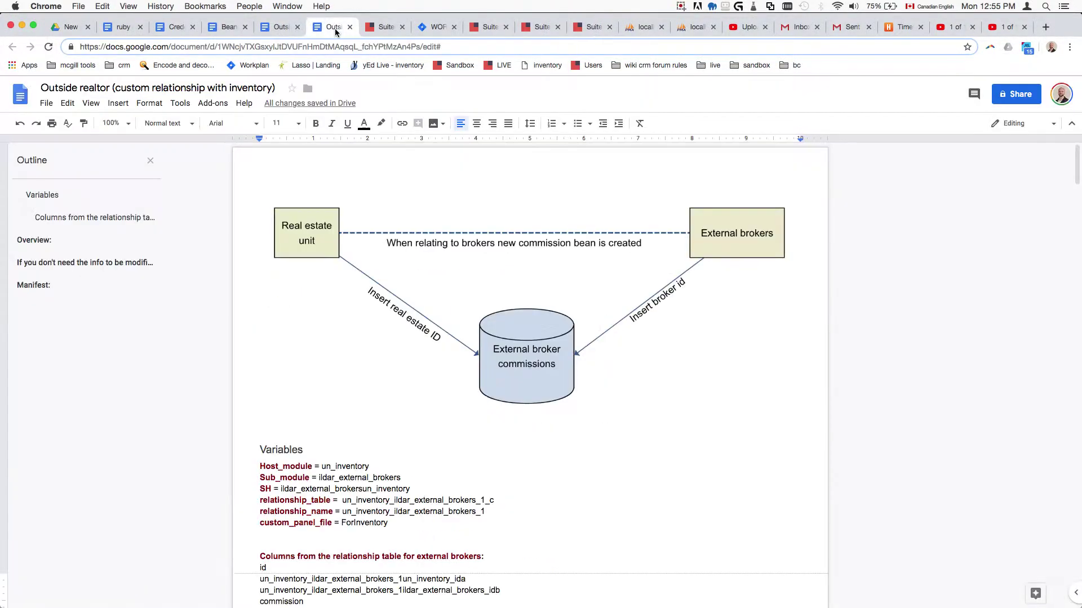
pyautogui.scroll(-2, 395, 388)
pyautogui.scroll(-10, 422, 405)
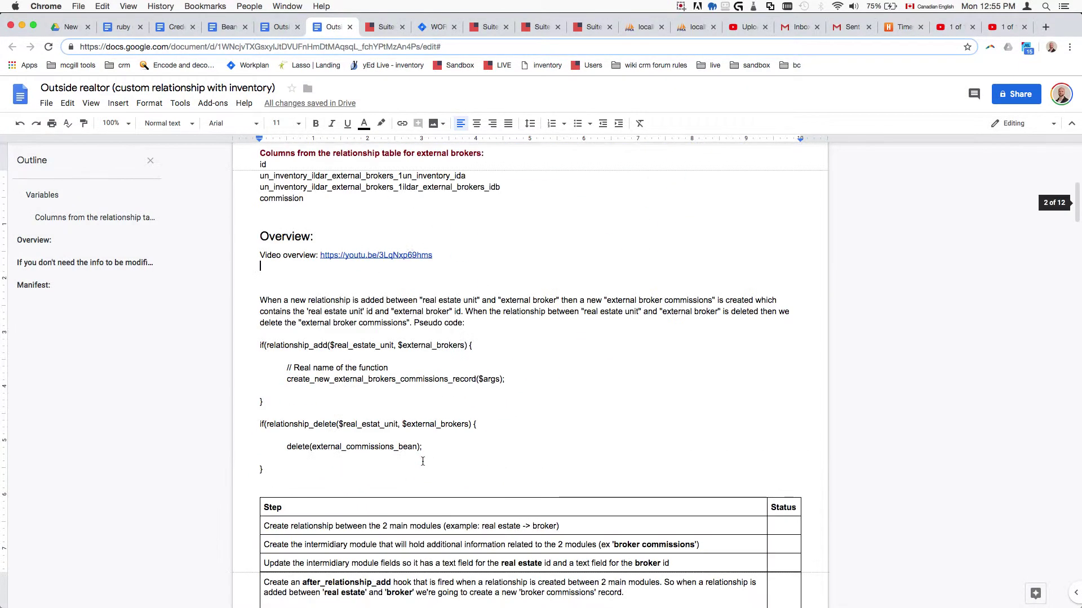
pyautogui.scroll(15, 486, 466)
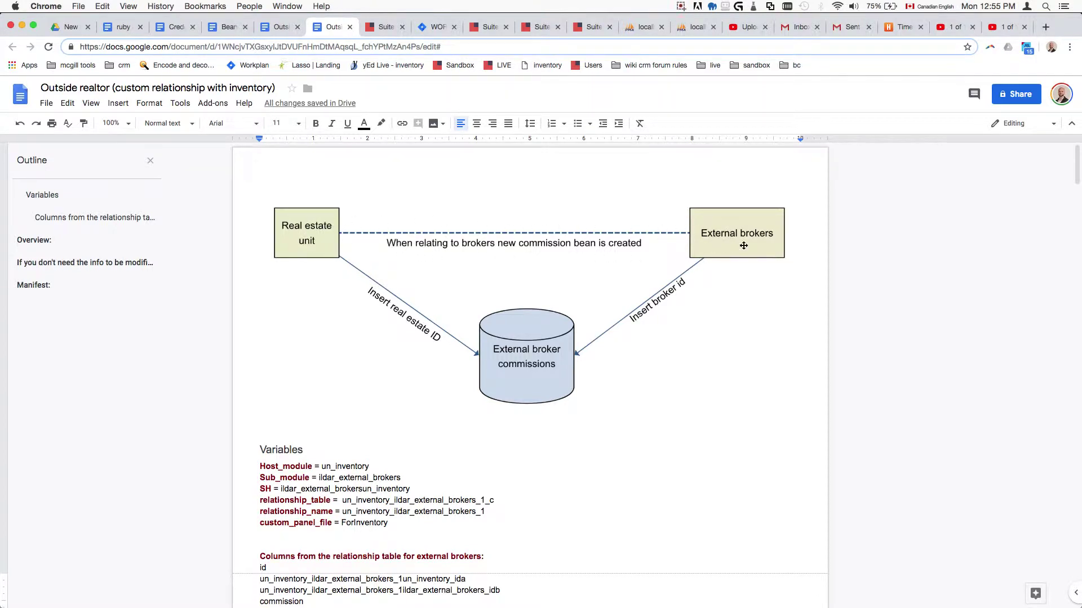
pyautogui.click(631, 28)
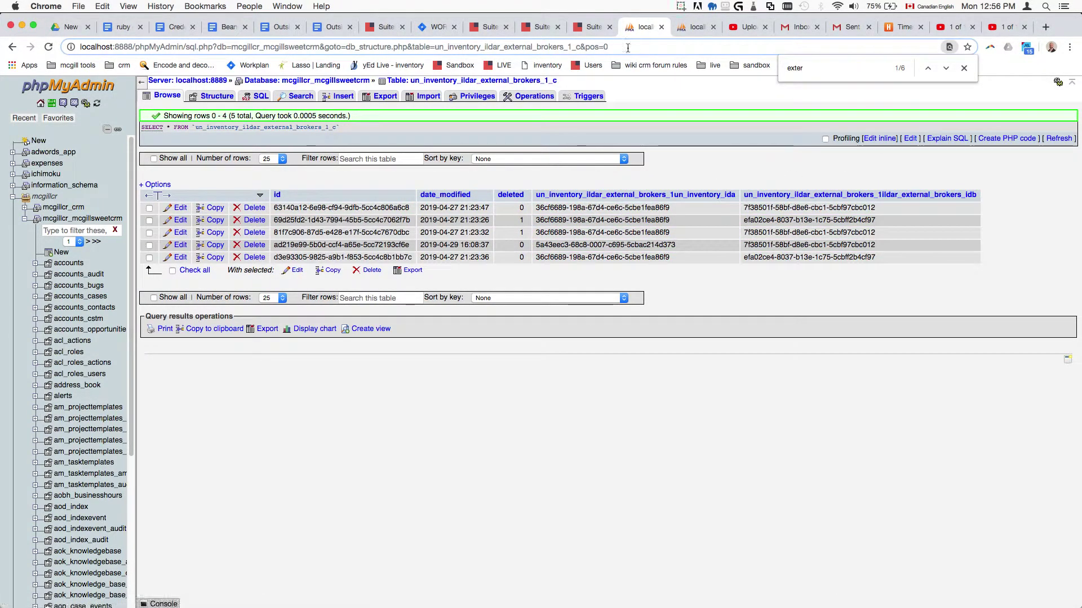
# Step: Close the find bar, check the design doc and table rows, then view SuiteCRM's repair output
pyautogui.press('Escape')
pyautogui.click(327, 28)
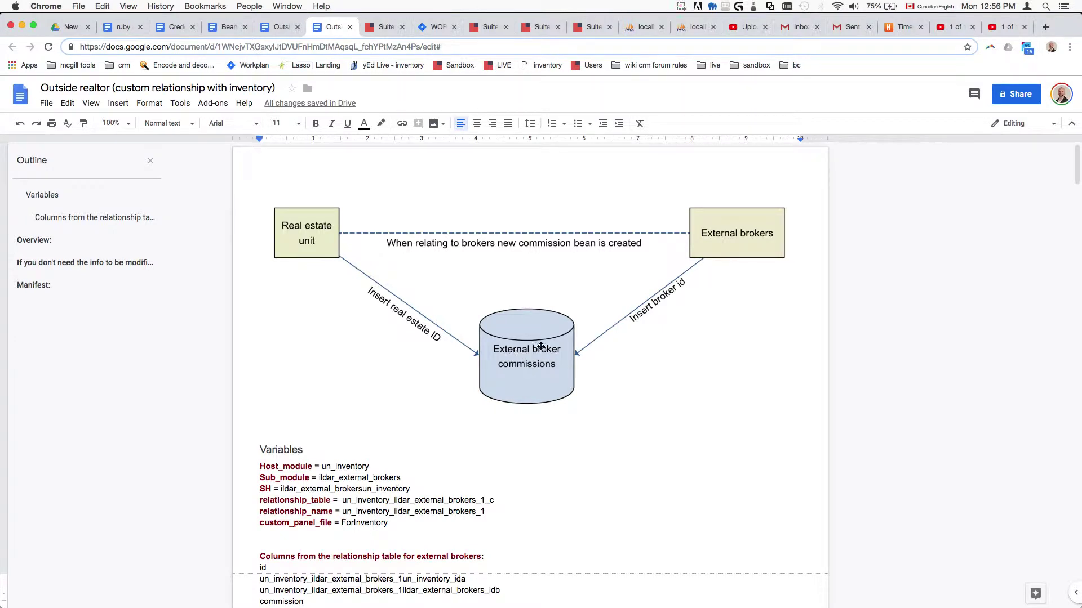
pyautogui.click(645, 27)
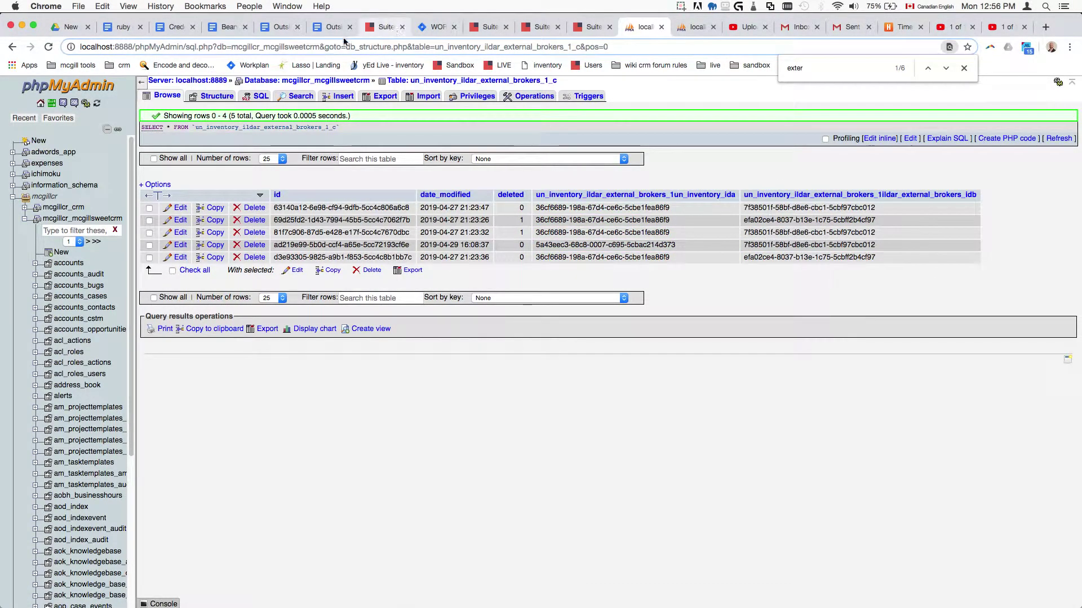
pyautogui.click(381, 28)
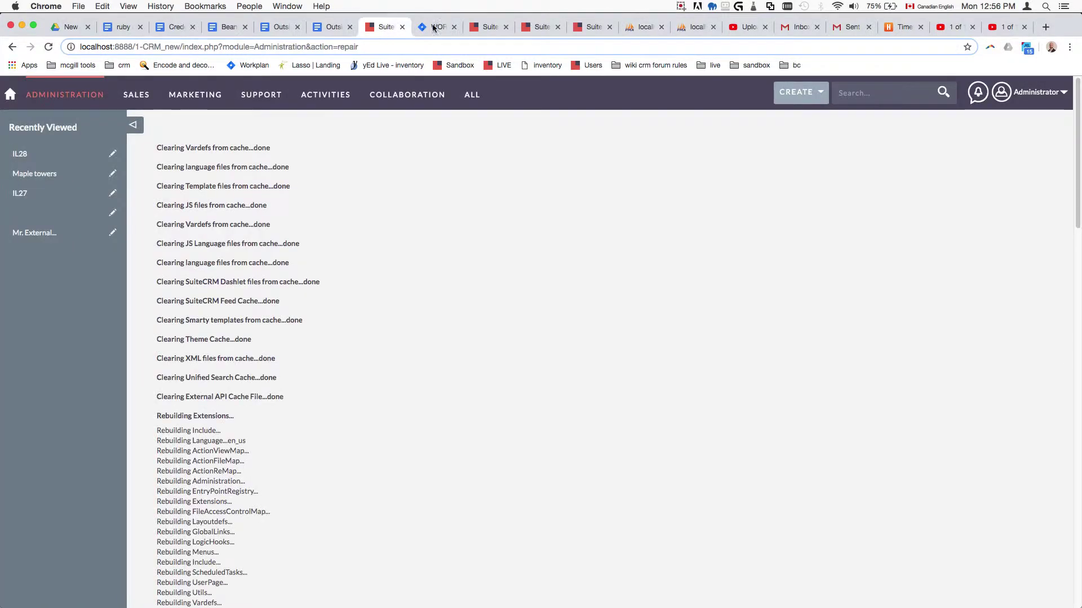
# Step: Look over the System section of SuiteCRM Administration, then go back to the Outside realtor doc
pyautogui.click(590, 29)
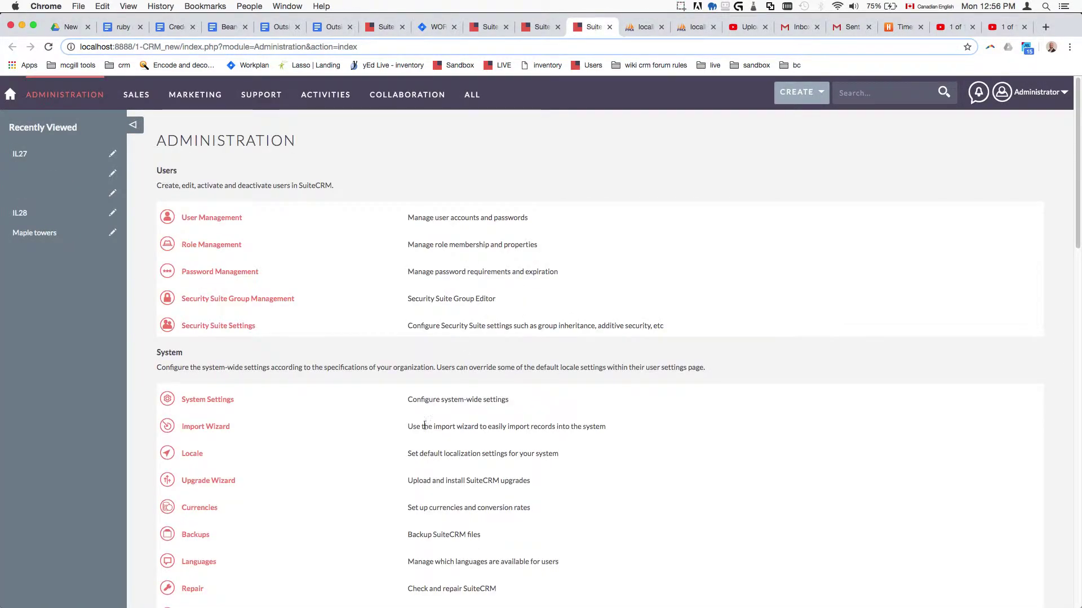
pyautogui.scroll(-3, 369, 410)
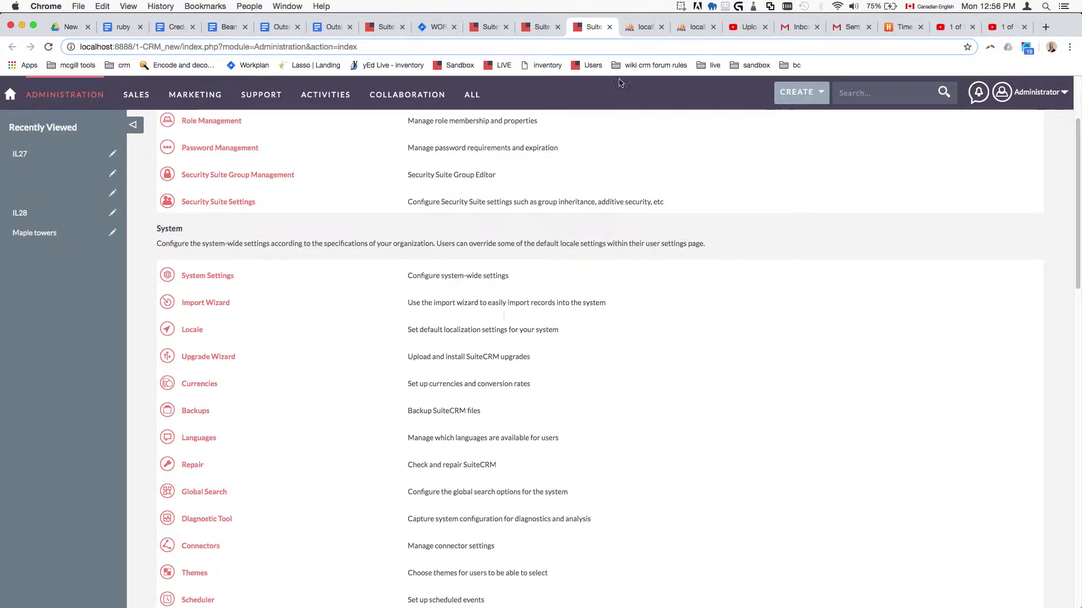
pyautogui.click(332, 27)
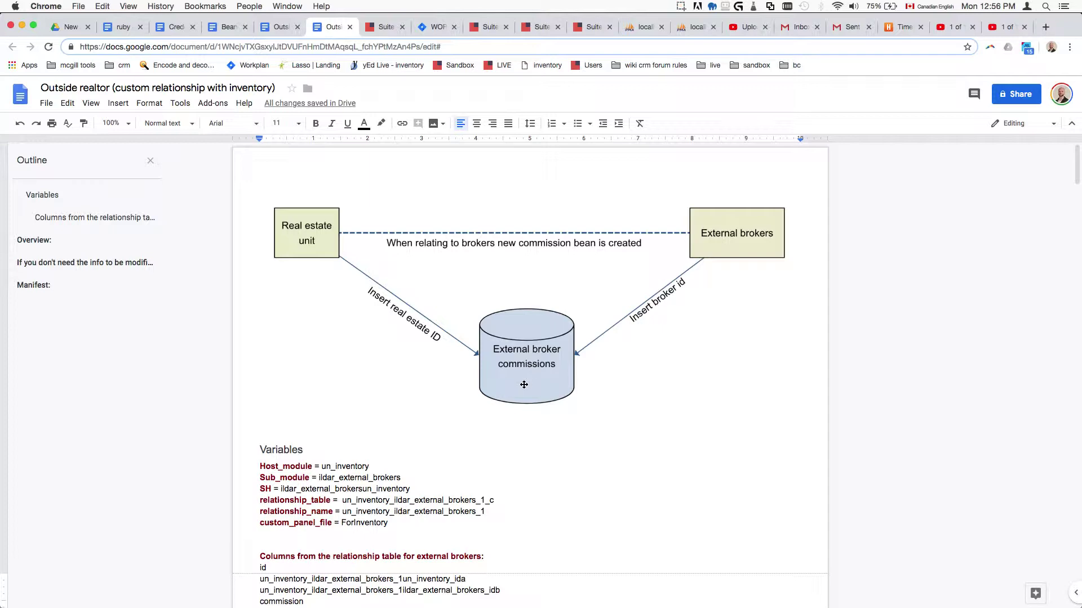
pyautogui.click(697, 28)
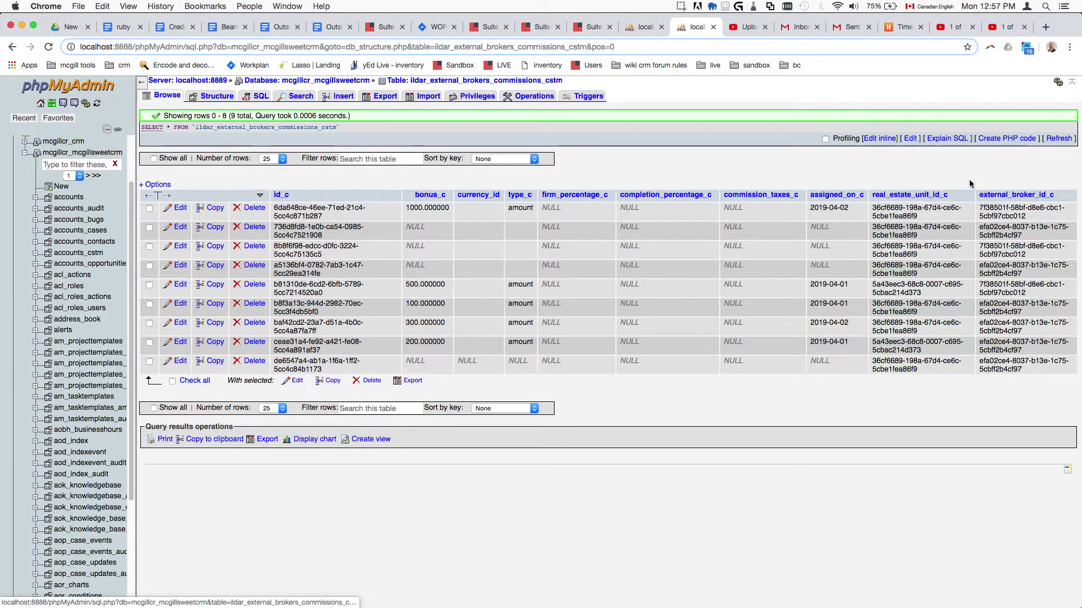
pyautogui.click(325, 29)
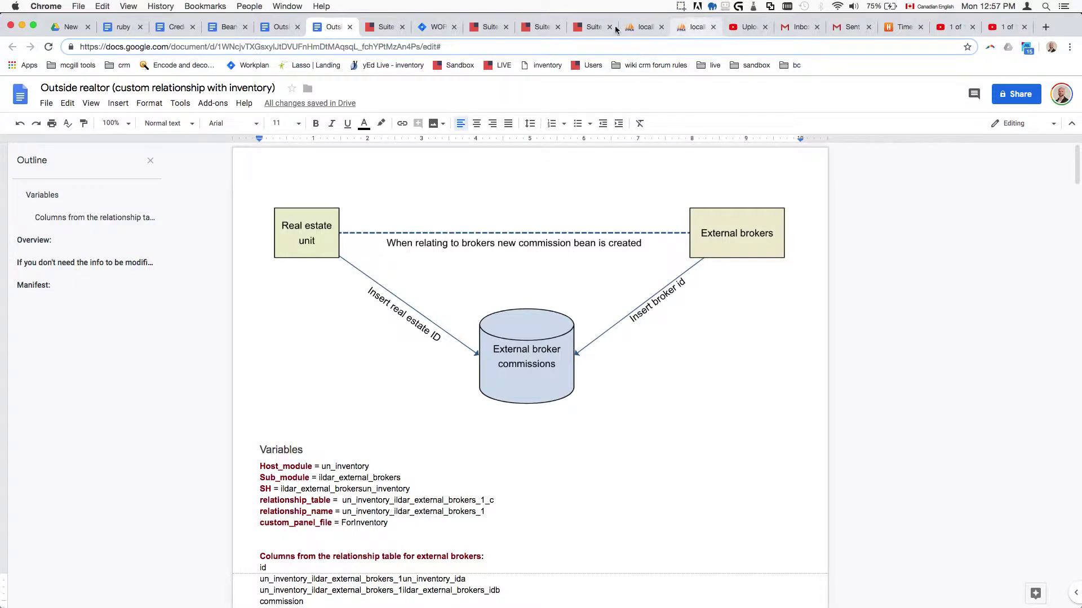
# Step: Scroll the SuiteCRM Administration page and start an in-page search for Studio
pyautogui.click(591, 27)
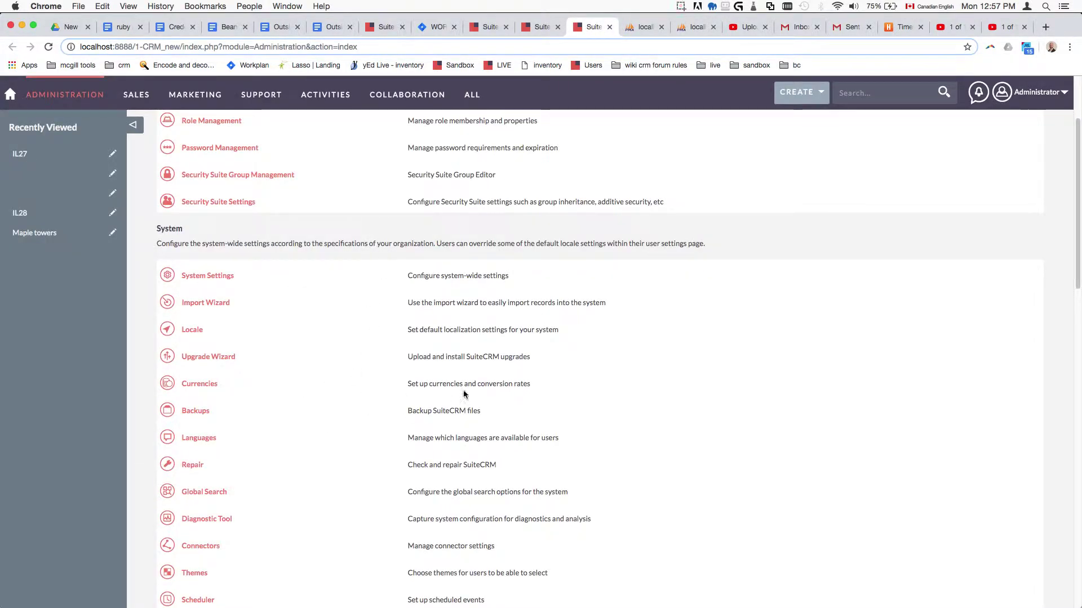
pyautogui.scroll(-3, 454, 431)
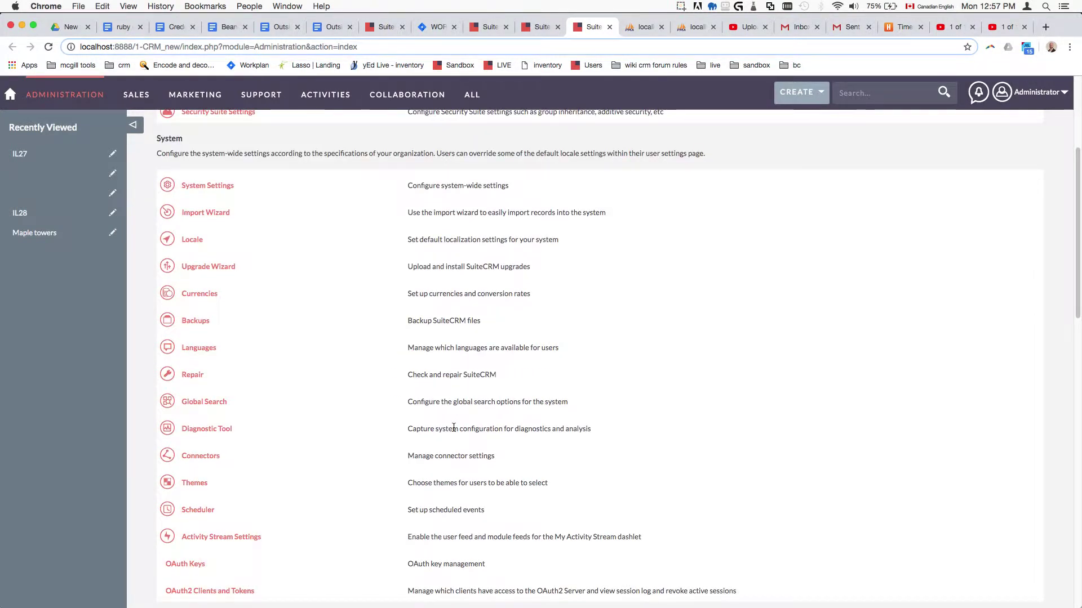
pyautogui.scroll(3, 454, 431)
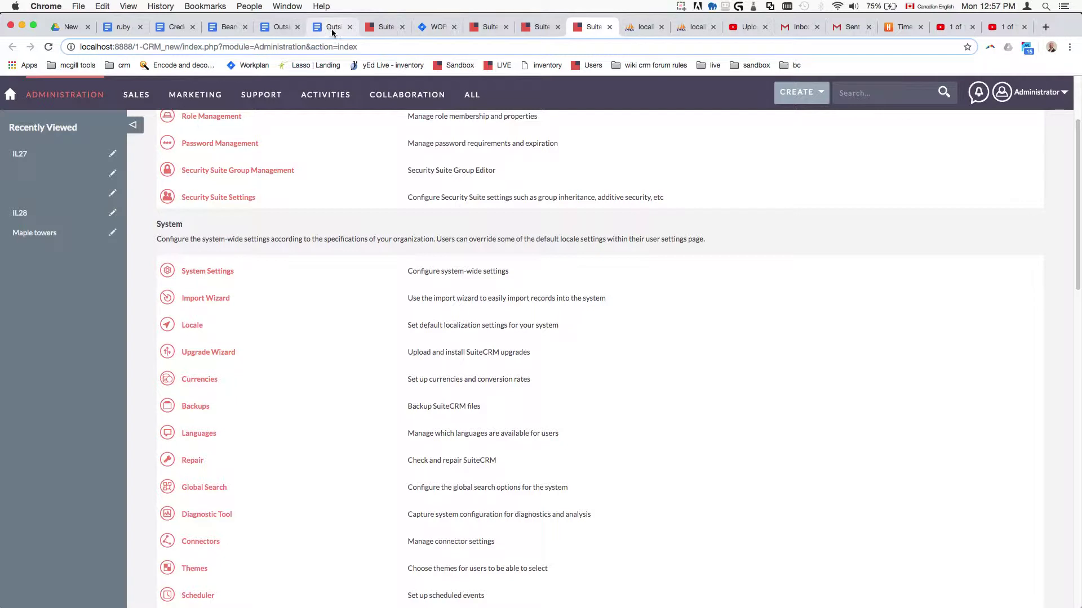
pyautogui.scroll(4, 494, 374)
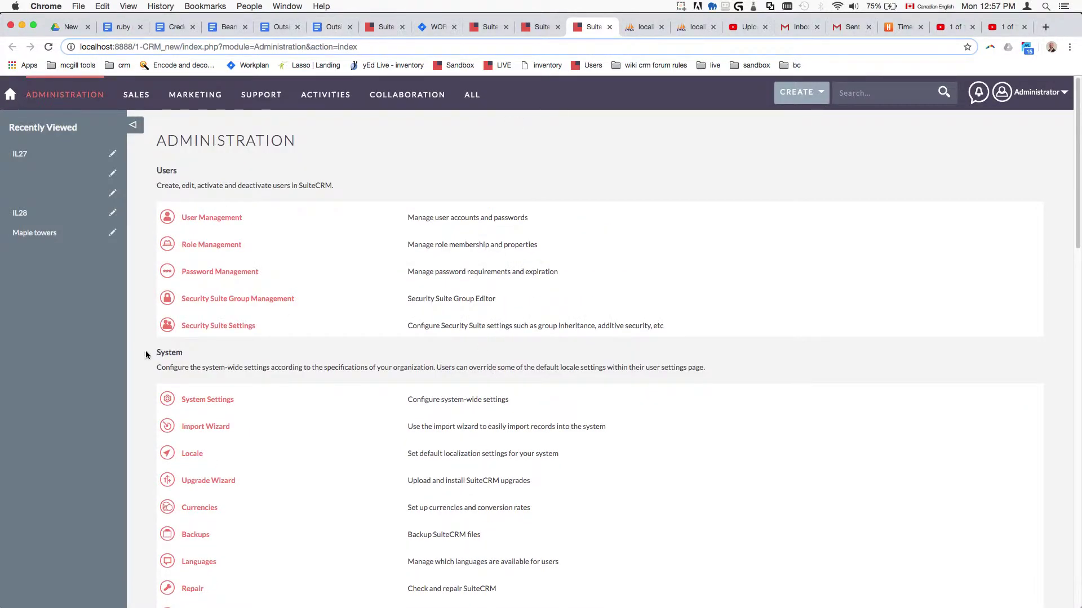
pyautogui.press('super+f')
# Step: Search for 'studio', open Studio, and list the External Broker Commissions module's fields
pyautogui.write('studio')
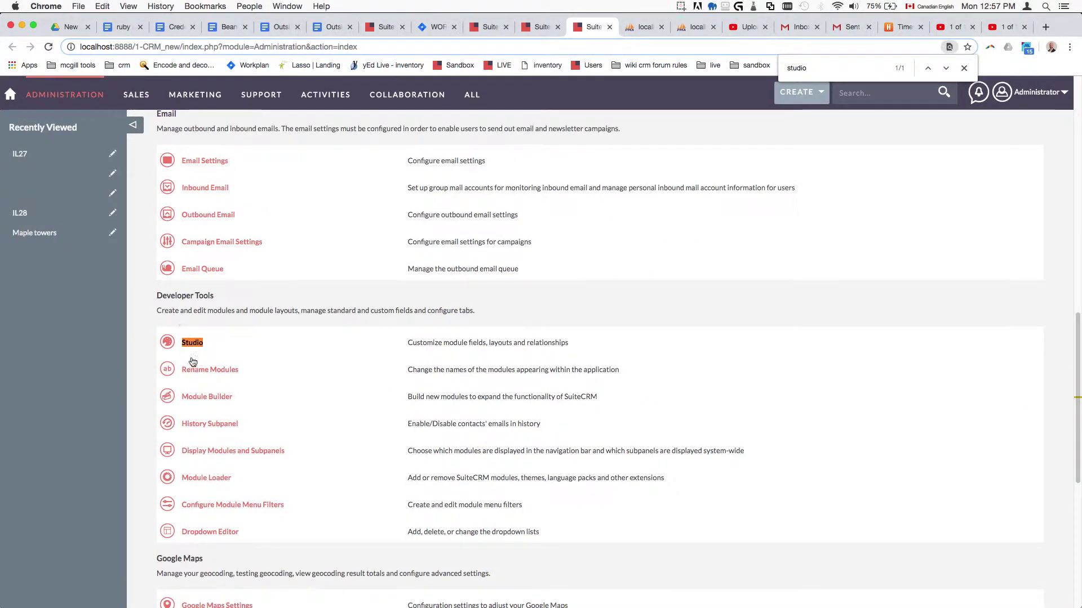
pyautogui.click(192, 345)
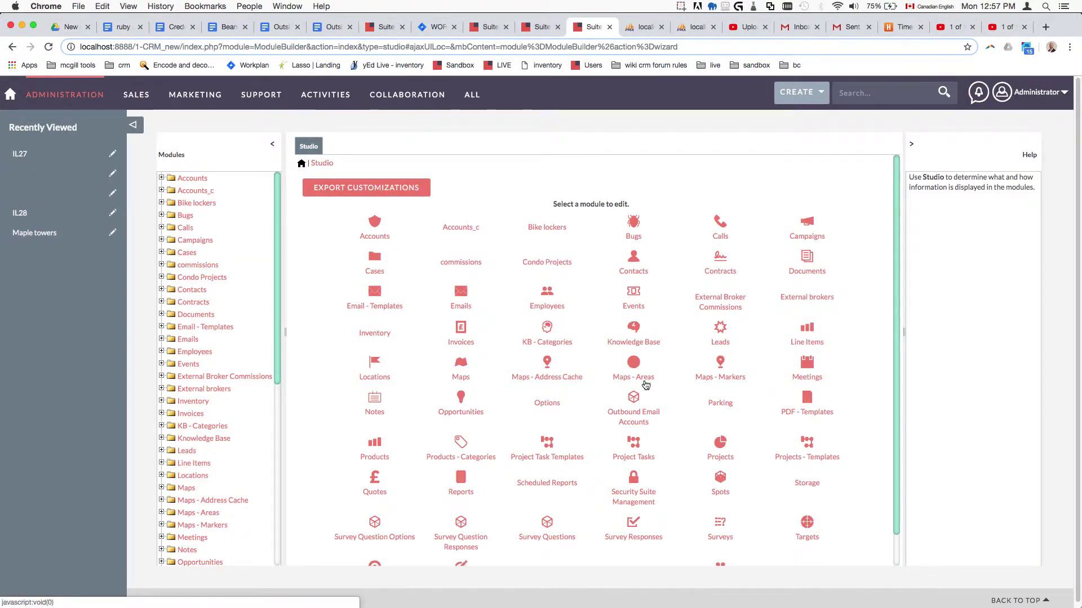
pyautogui.click(719, 299)
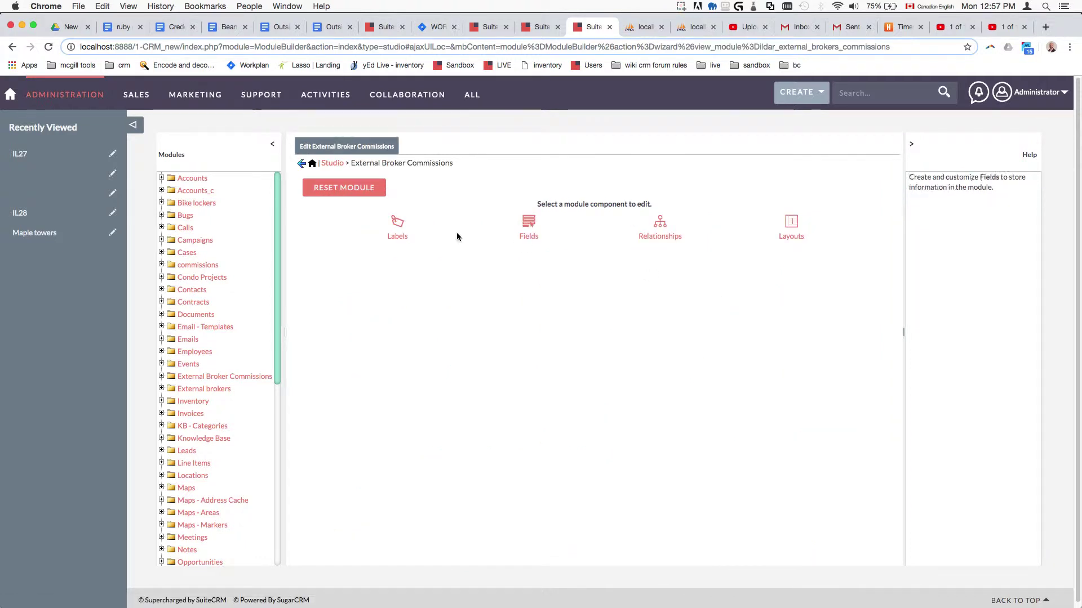
pyautogui.click(531, 239)
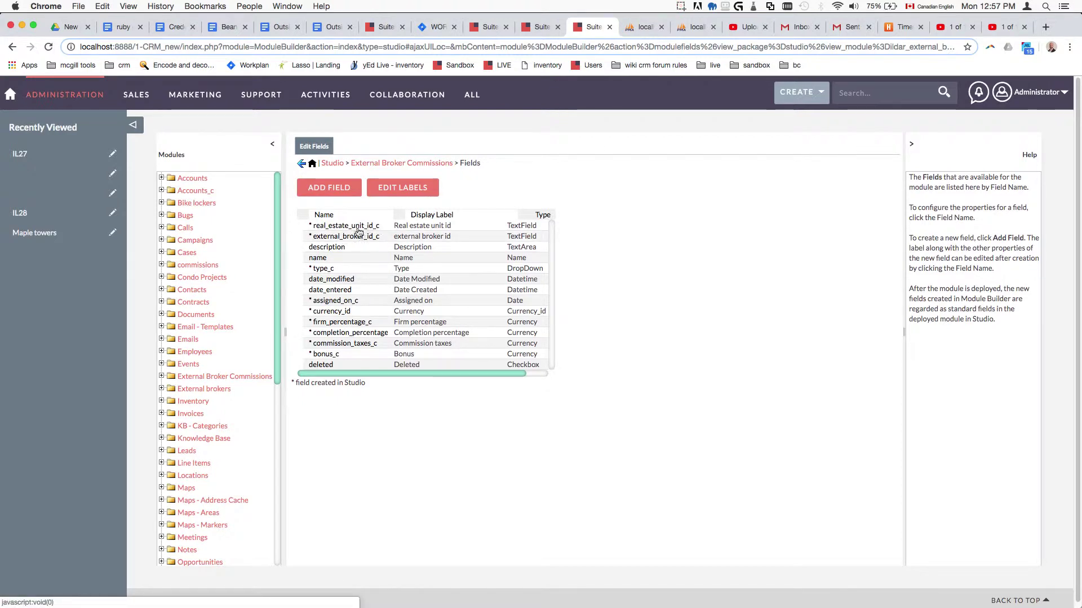
# Step: Inspect the real_estate_unit_id_c field, select its name, then return to the design doc
pyautogui.click(443, 229)
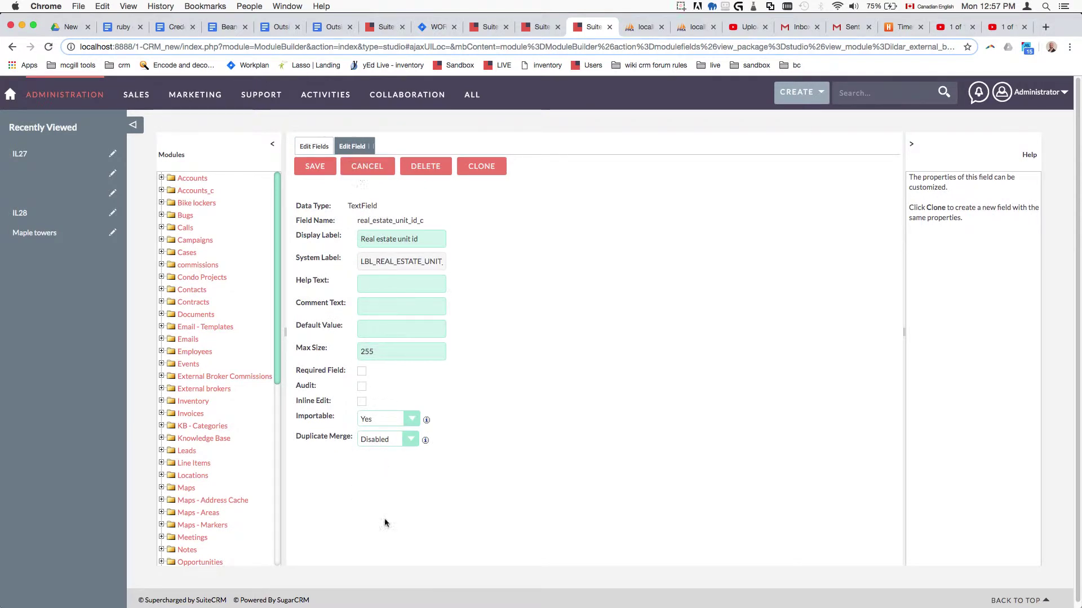
pyautogui.doubleClick(394, 220)
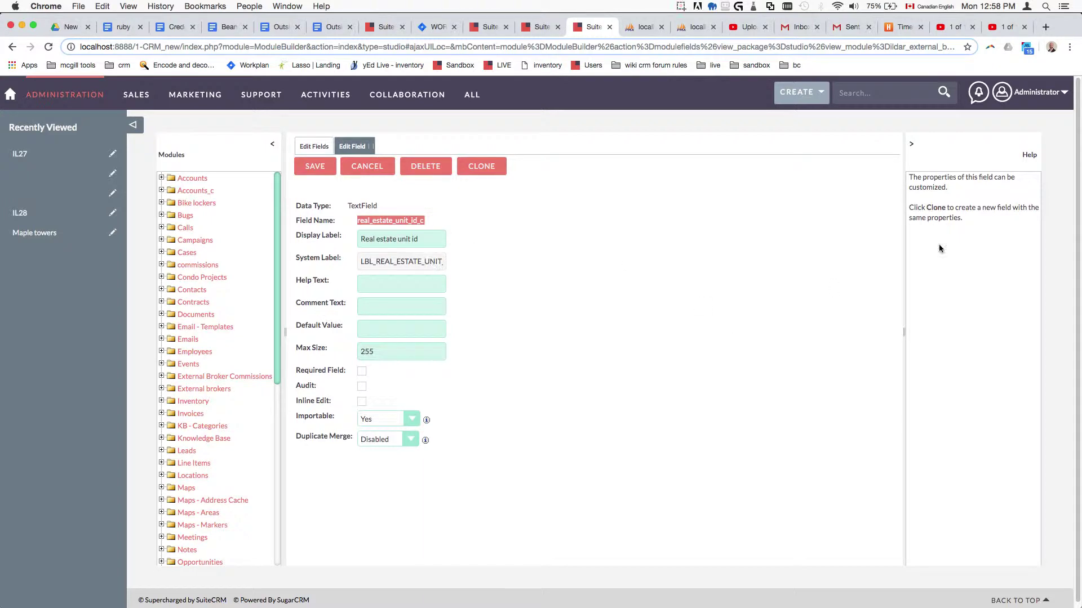
pyautogui.click(326, 27)
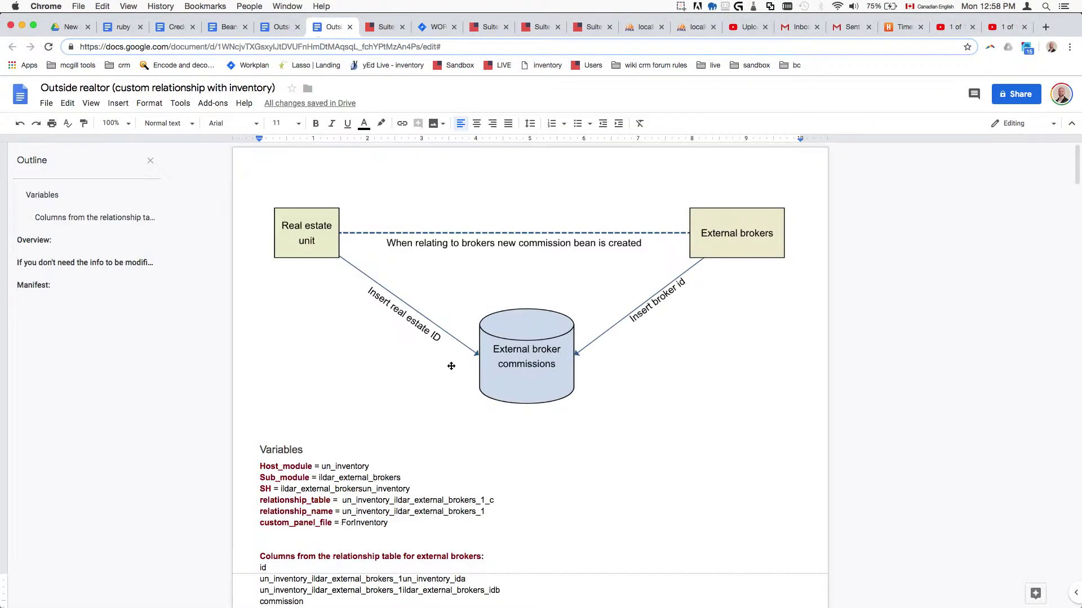
# Step: Enter X in the Status cells of steps 1, 2 and 3 of the Step/Status table
pyautogui.scroll(-8, 451, 366)
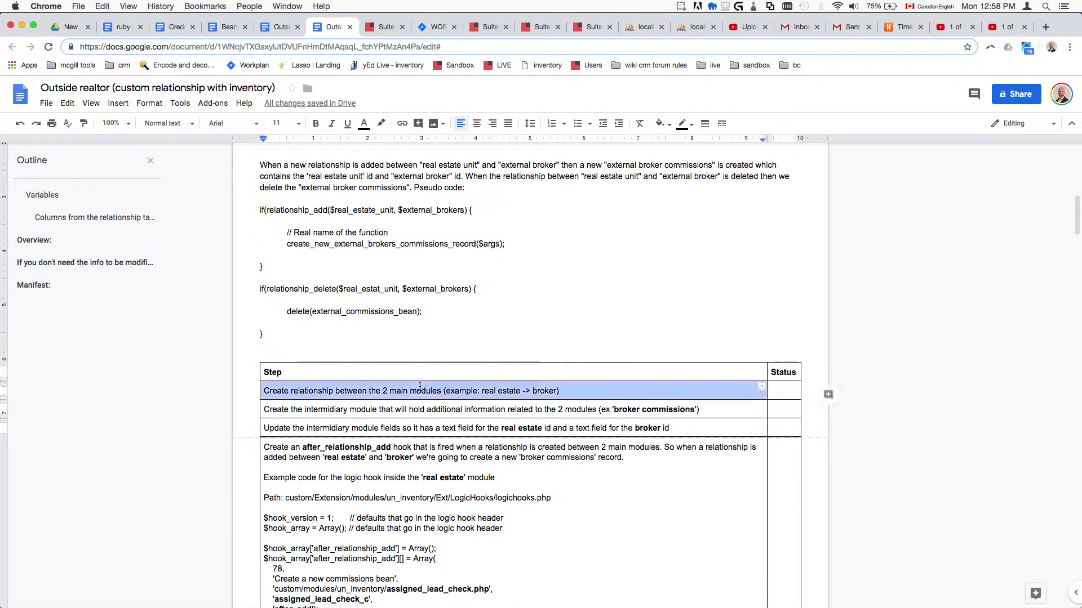
pyautogui.scroll(-2, 419, 388)
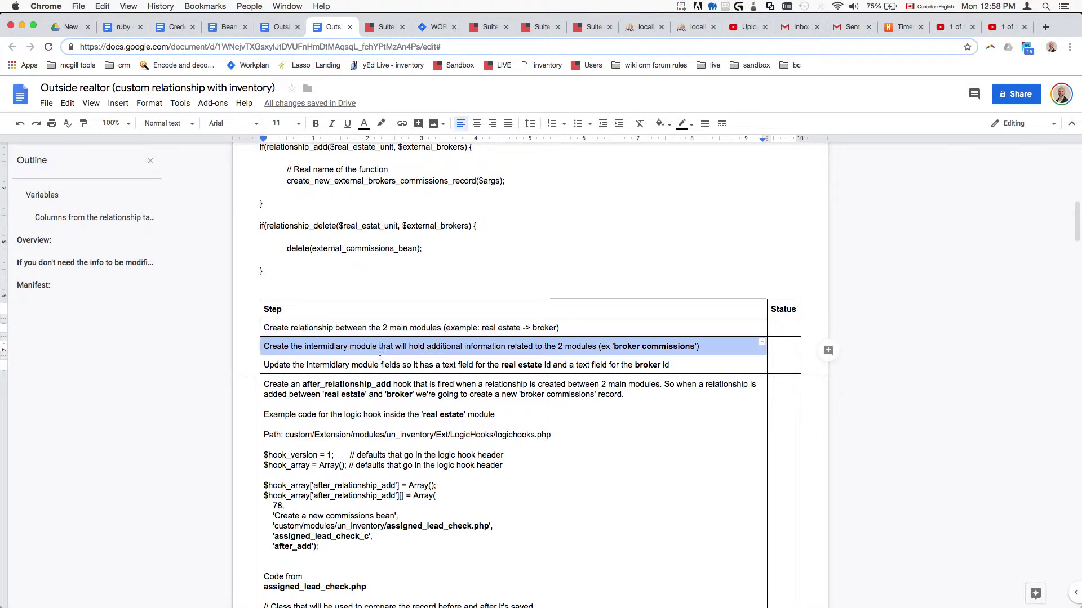
pyautogui.scroll(-1, 412, 411)
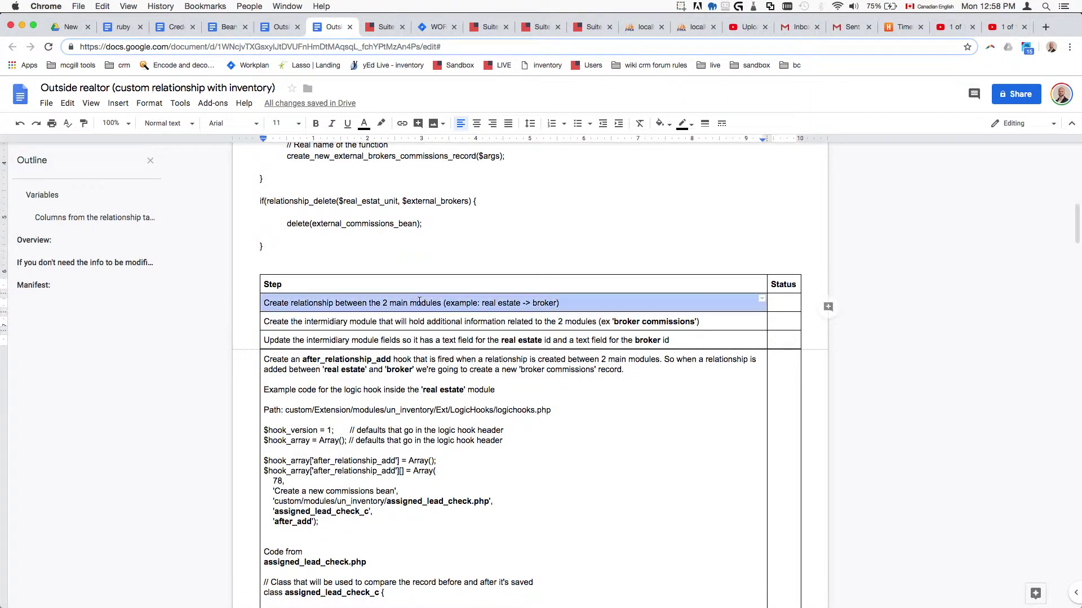
pyautogui.scroll(20, 424, 328)
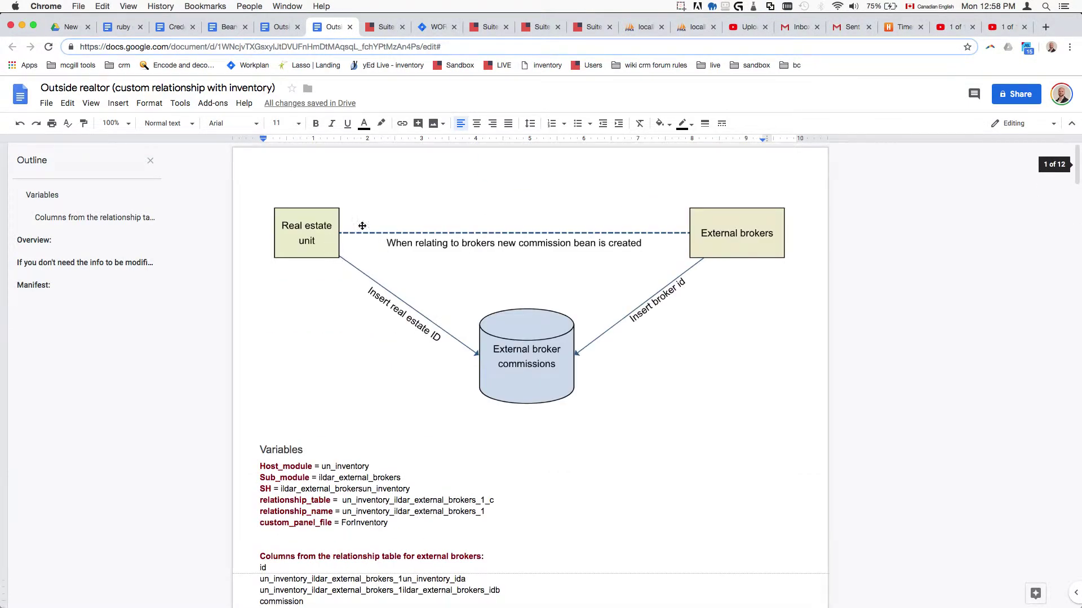
pyautogui.scroll(-20, 425, 361)
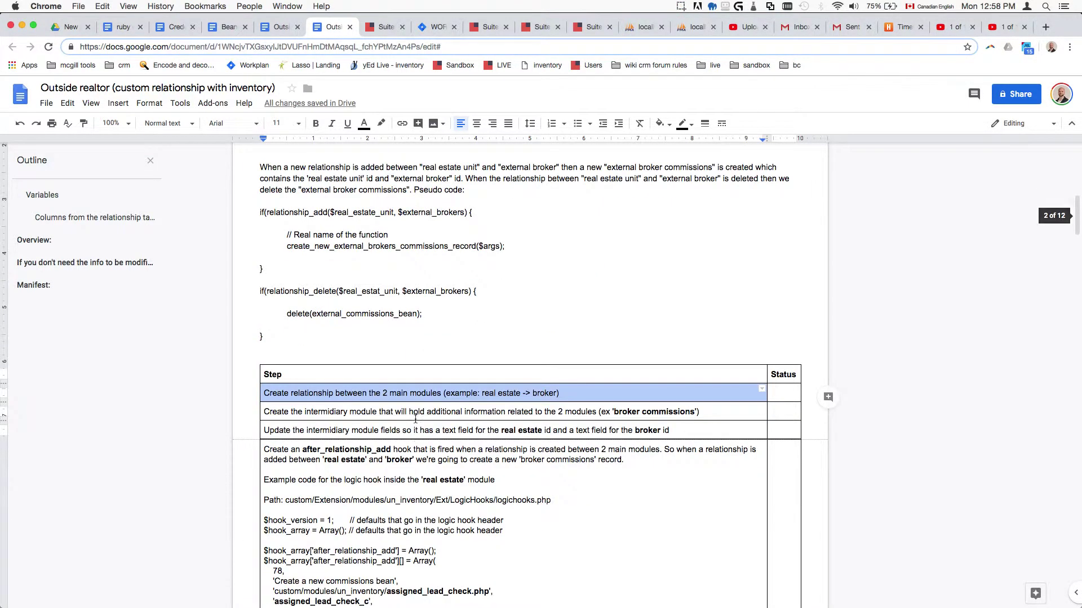
pyautogui.scroll(-3, 498, 447)
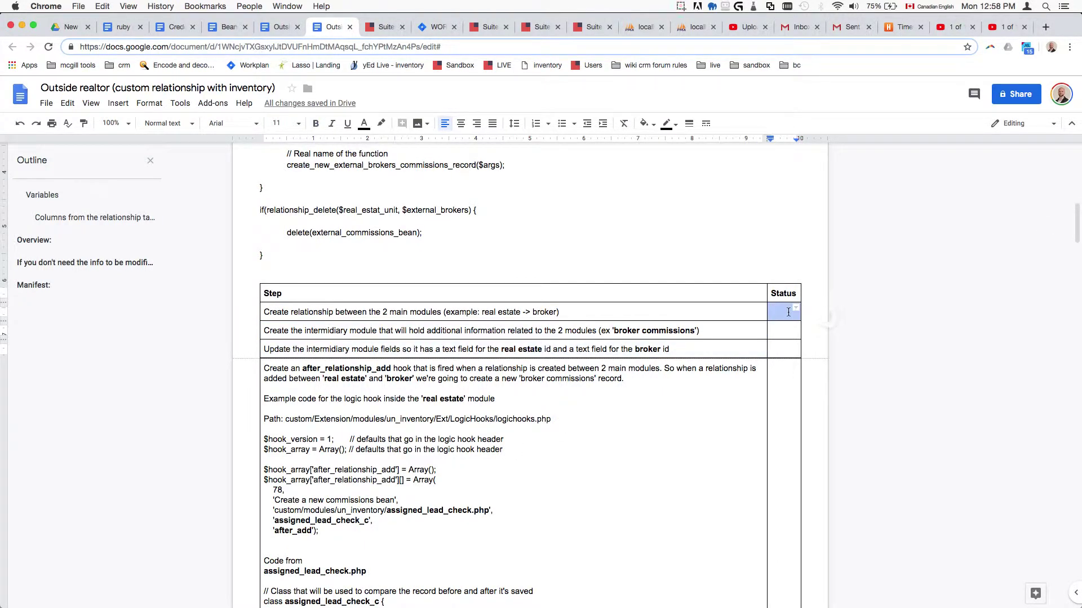
pyautogui.click(789, 312)
pyautogui.write('X')
pyautogui.click(784, 330)
pyautogui.write('X')
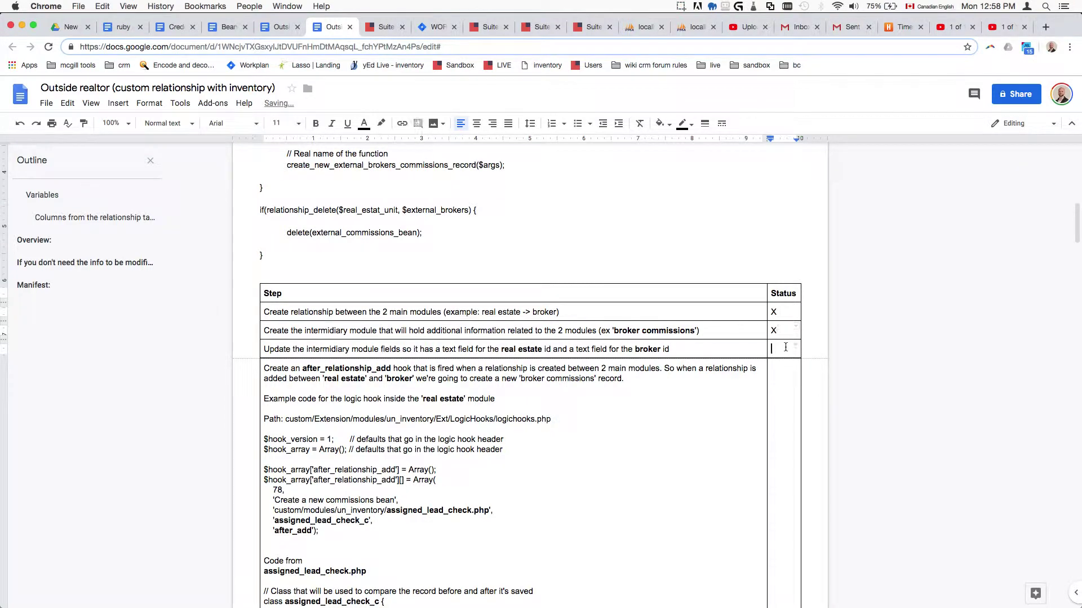
pyautogui.click(782, 349)
pyautogui.write('X')
pyautogui.scroll(-3, 733, 404)
pyautogui.scroll(-1, 729, 402)
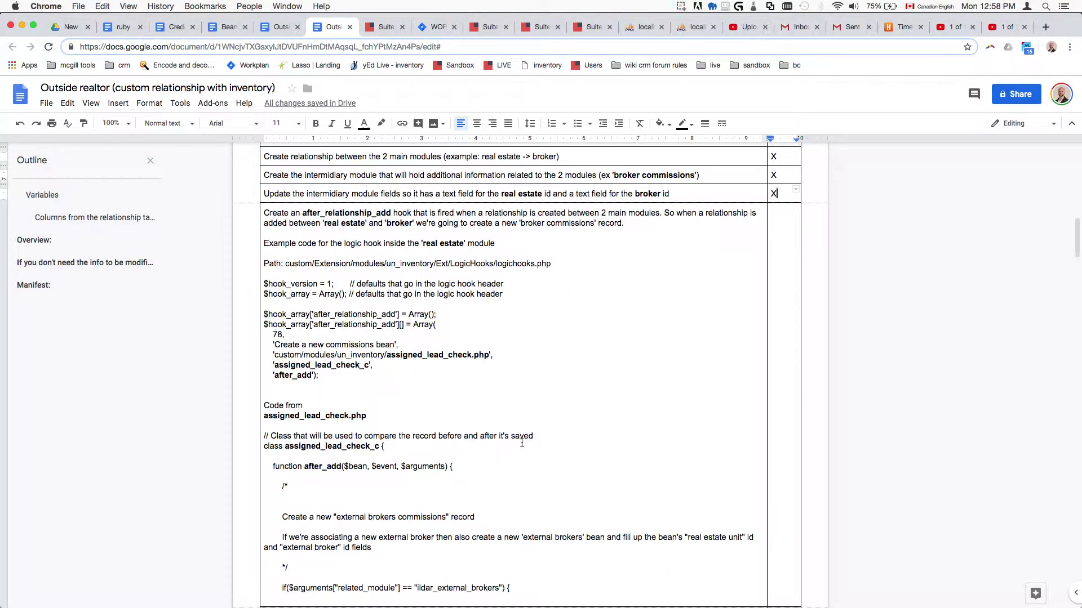
pyautogui.scroll(-2, 522, 443)
pyautogui.scroll(3, 520, 449)
pyautogui.scroll(15, 520, 449)
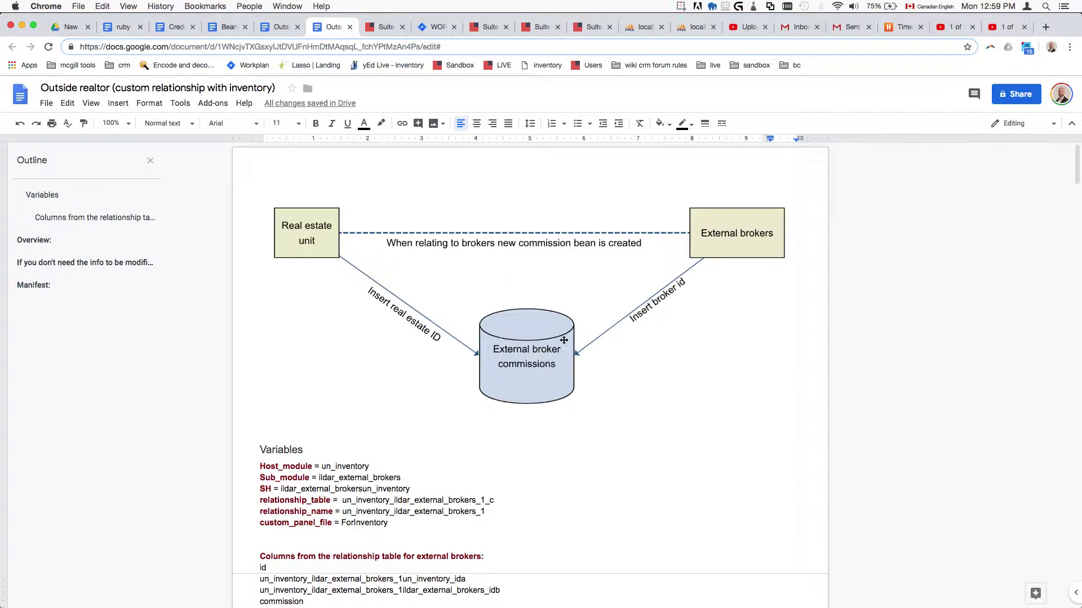
pyautogui.scroll(-15, 549, 409)
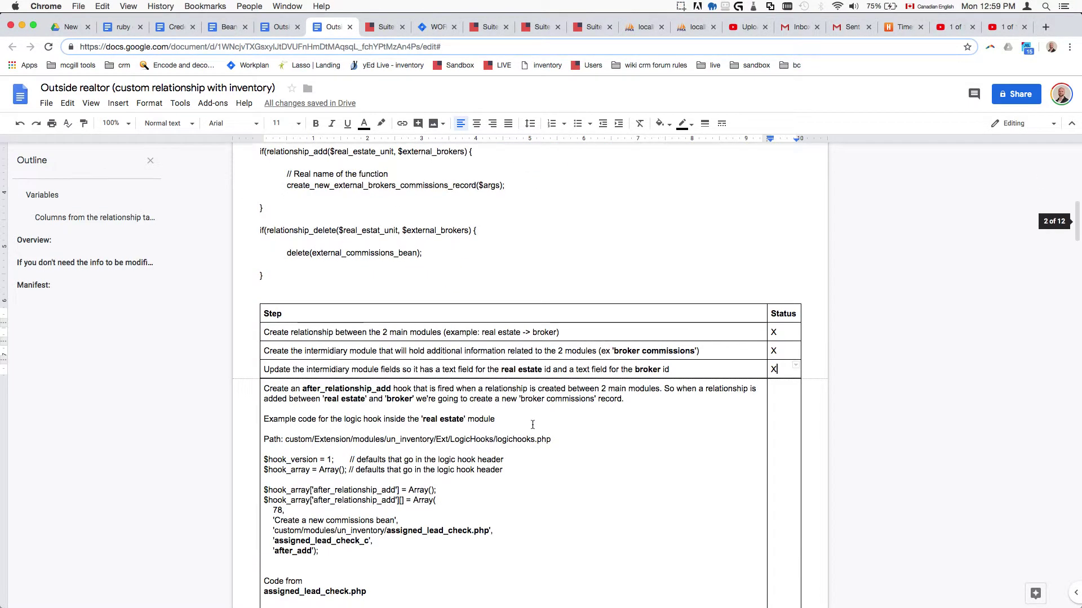
pyautogui.click(429, 393)
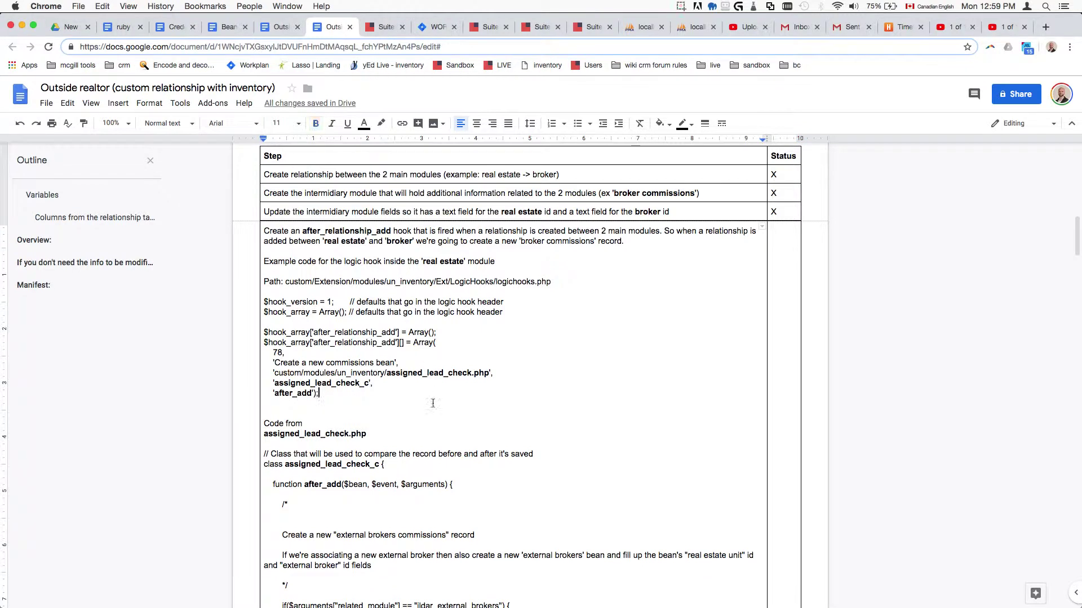
pyautogui.scroll(-1, 432, 404)
pyautogui.scroll(-1, 434, 409)
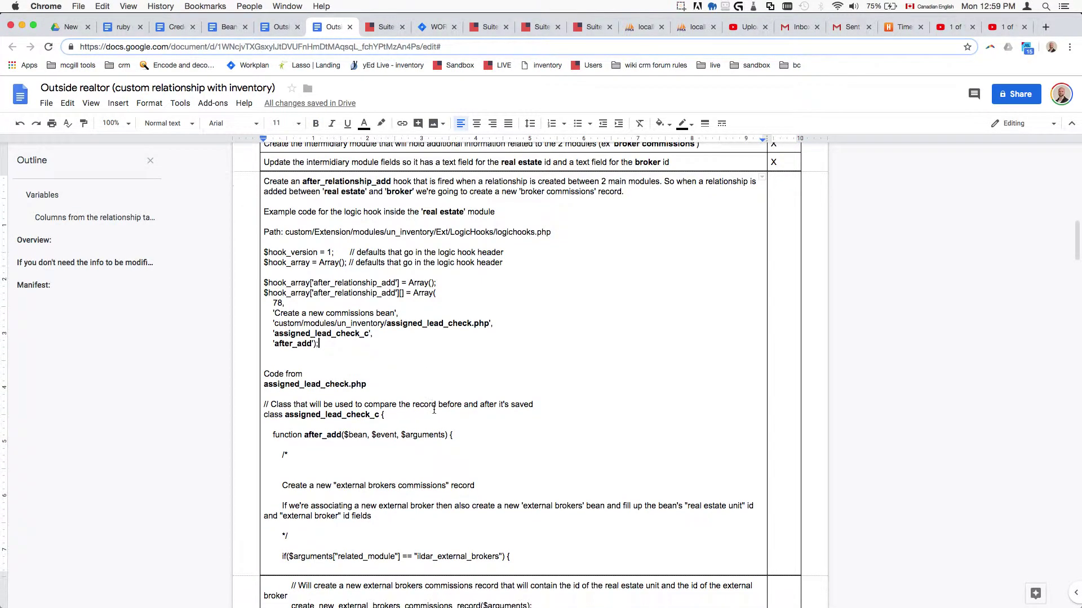
pyautogui.scroll(1, 433, 407)
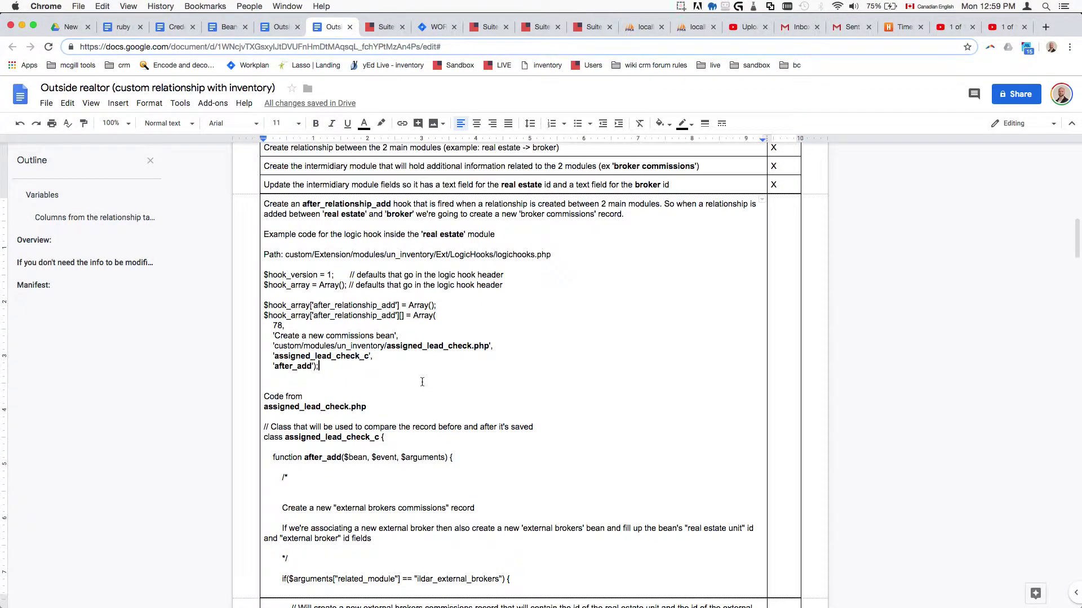
pyautogui.moveTo(318, 367); pyautogui.dragTo(551, 254)
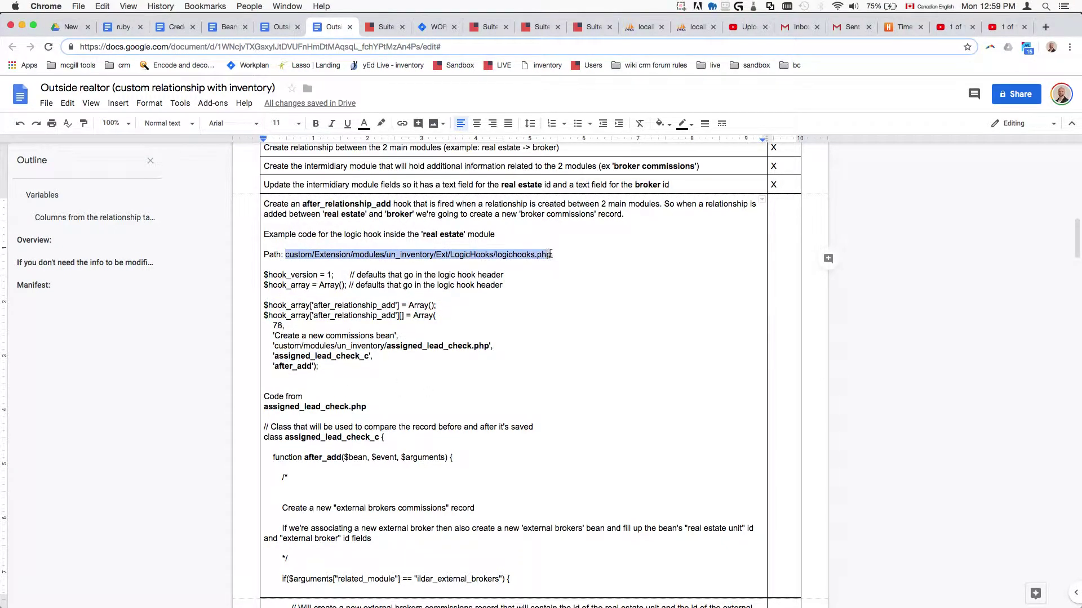
pyautogui.doubleClick(416, 254)
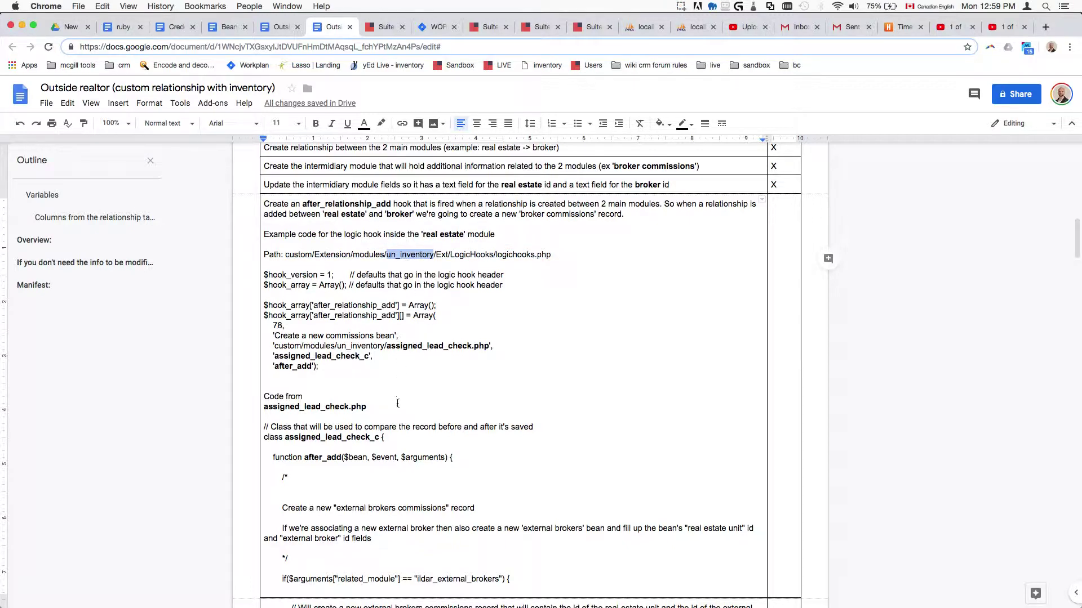
pyautogui.click(322, 366)
pyautogui.scroll(-1, 348, 394)
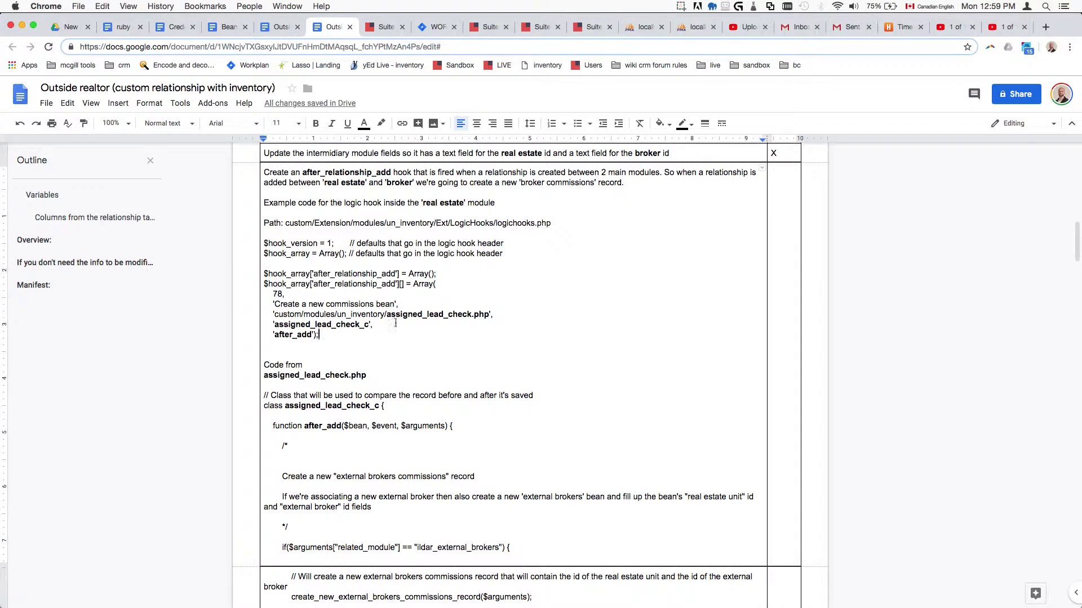
pyautogui.doubleClick(426, 316)
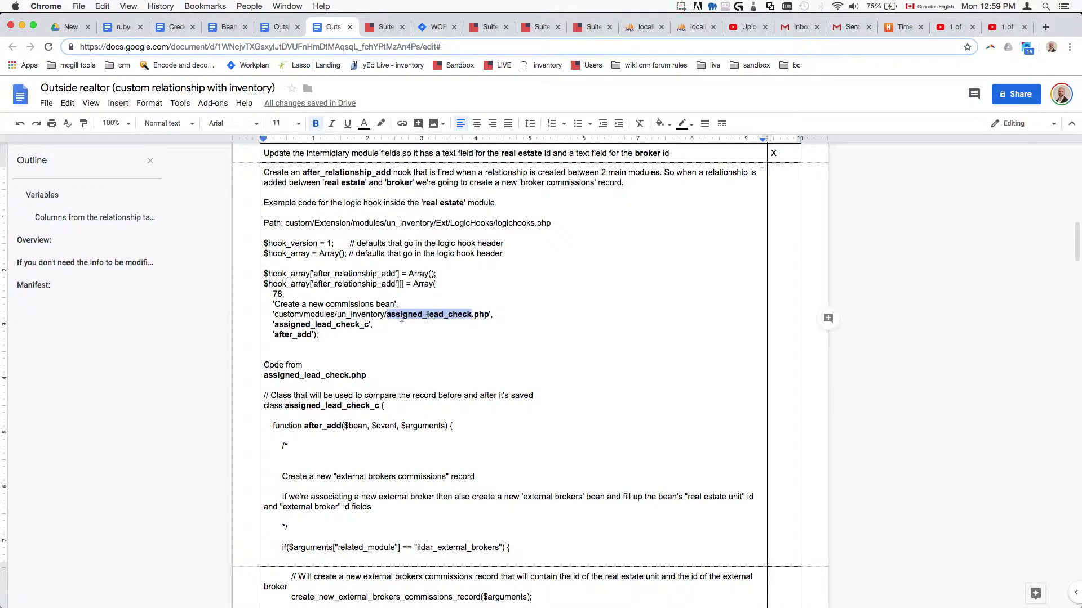
pyautogui.doubleClick(326, 325)
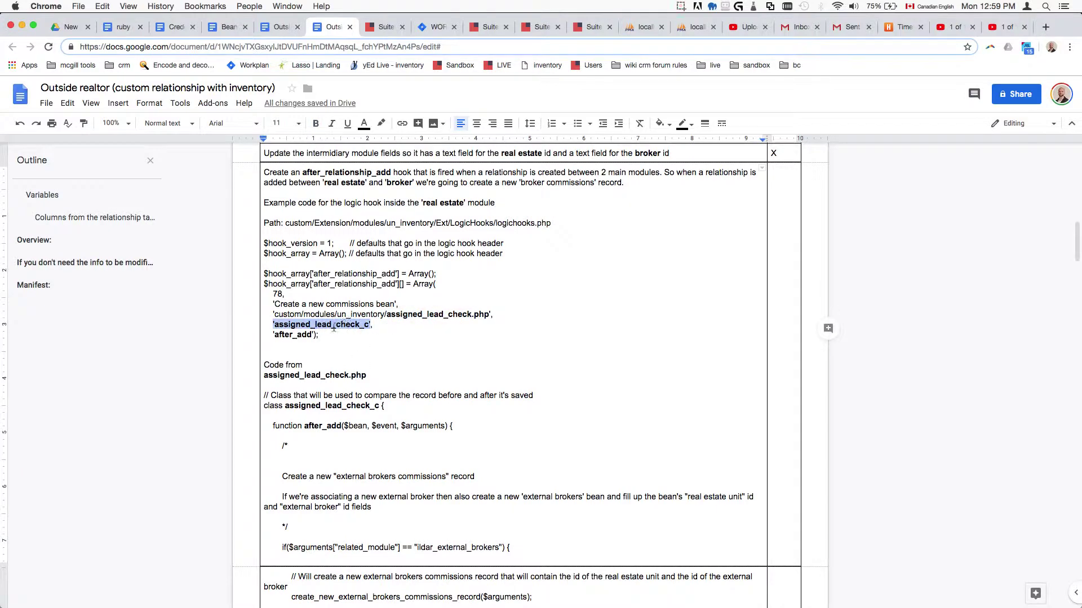
pyautogui.doubleClick(280, 337)
pyautogui.scroll(-3, 340, 388)
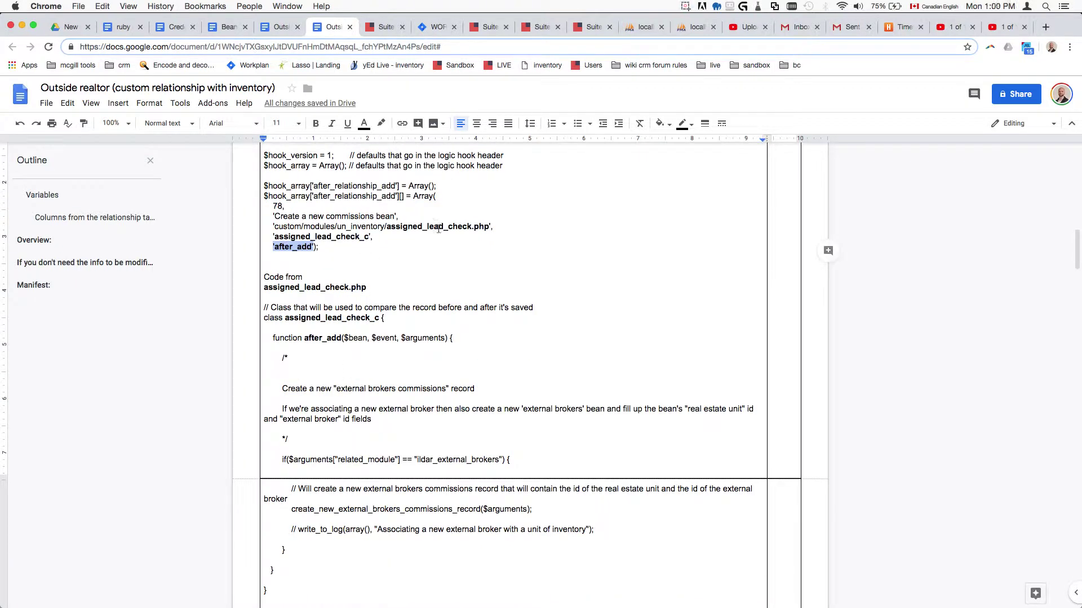
pyautogui.moveTo(487, 224); pyautogui.dragTo(276, 233)
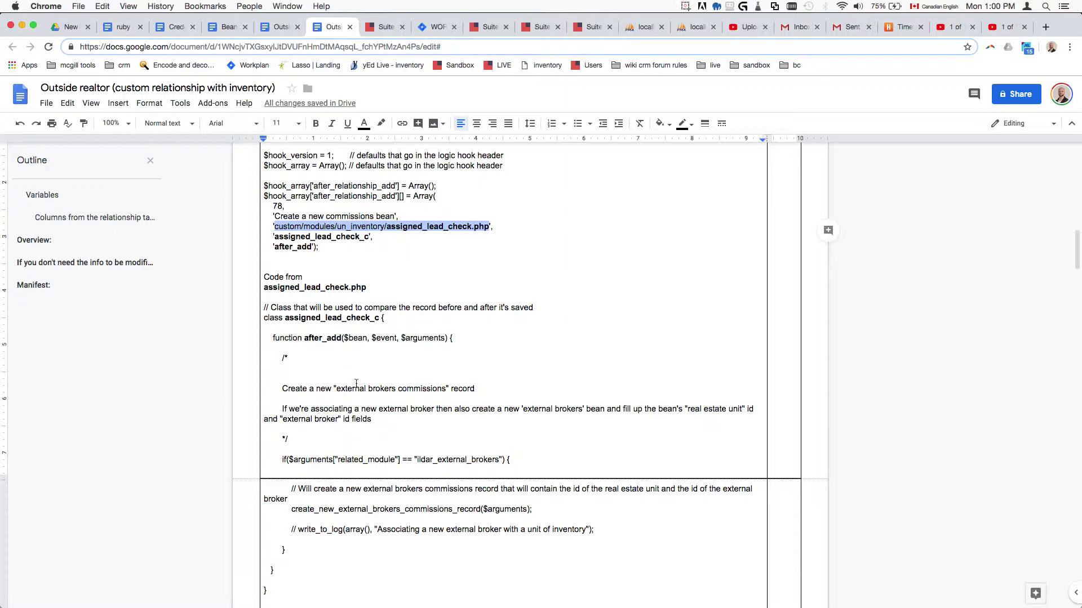
pyautogui.scroll(-1, 342, 330)
pyautogui.doubleClick(322, 289)
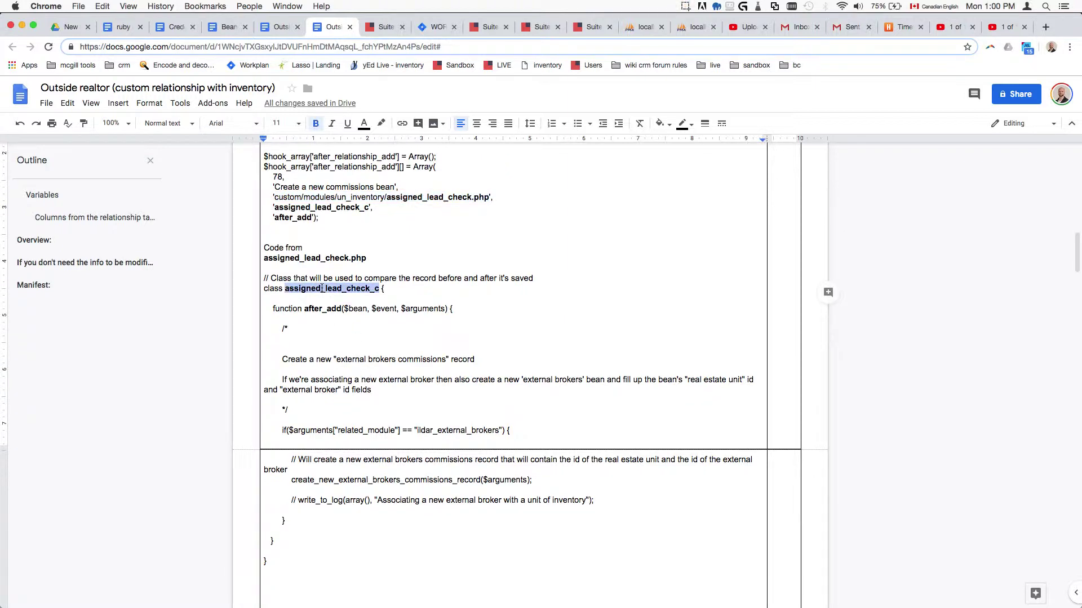
pyautogui.doubleClick(323, 309)
pyautogui.scroll(-4, 360, 349)
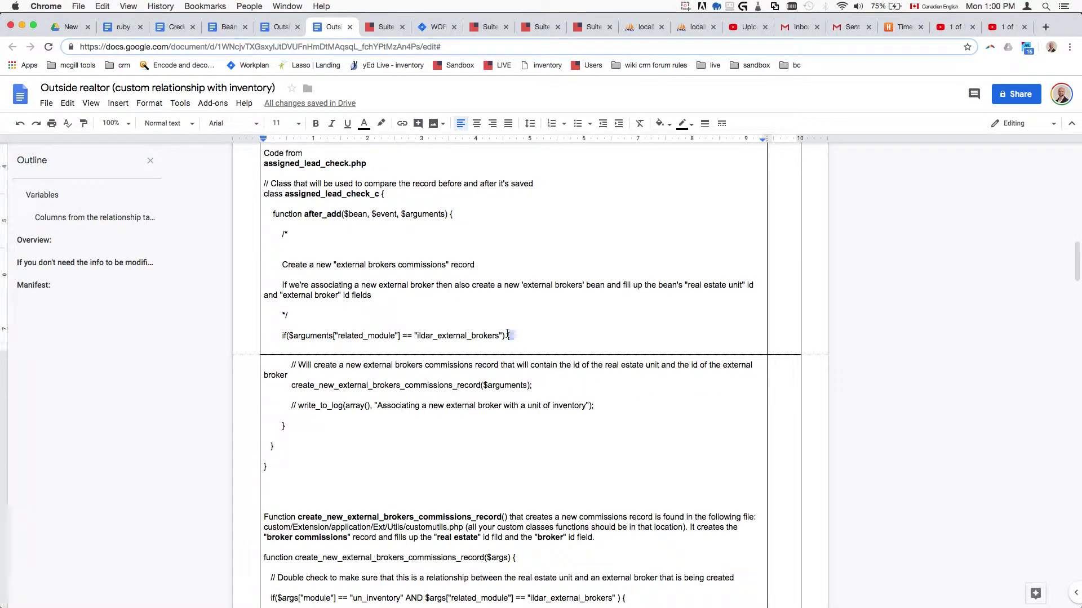
pyautogui.moveTo(514, 336); pyautogui.dragTo(281, 335)
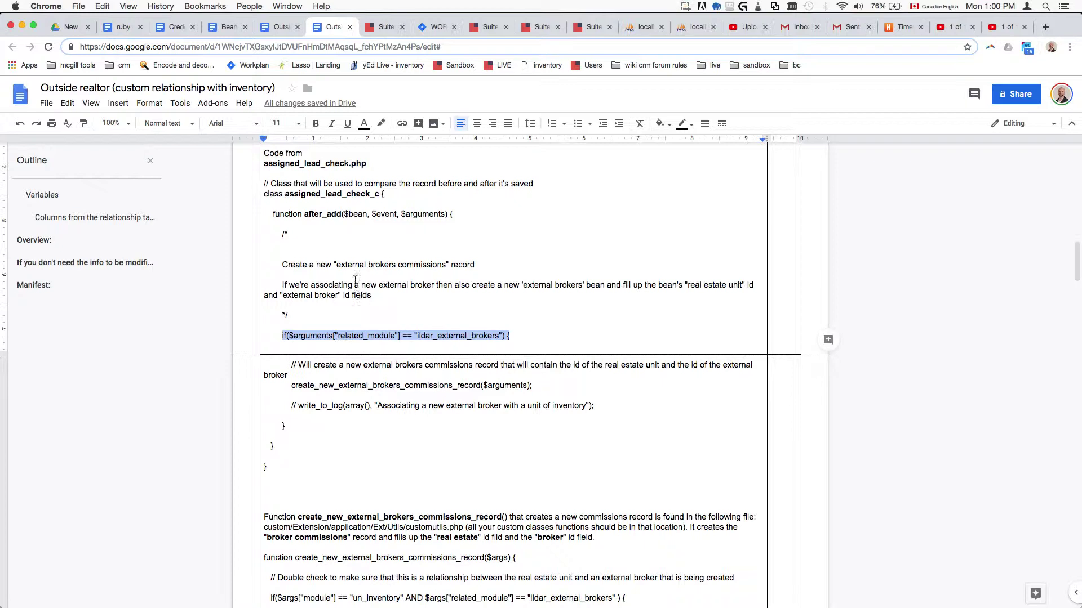
pyautogui.scroll(1, 366, 248)
pyautogui.scroll(1, 435, 418)
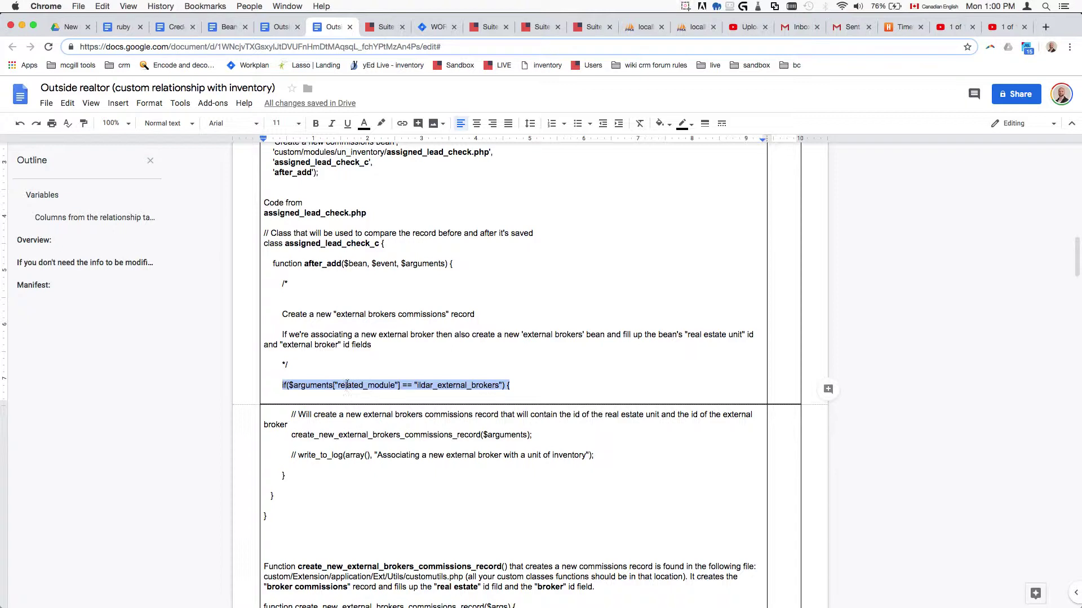
pyautogui.doubleClick(455, 384)
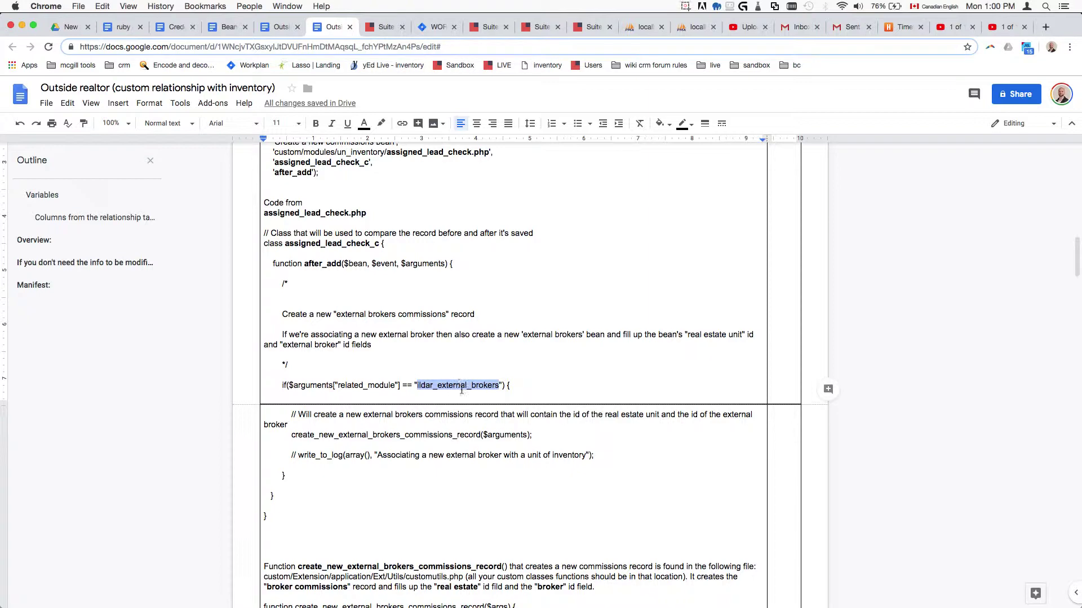
pyautogui.scroll(-4, 460, 389)
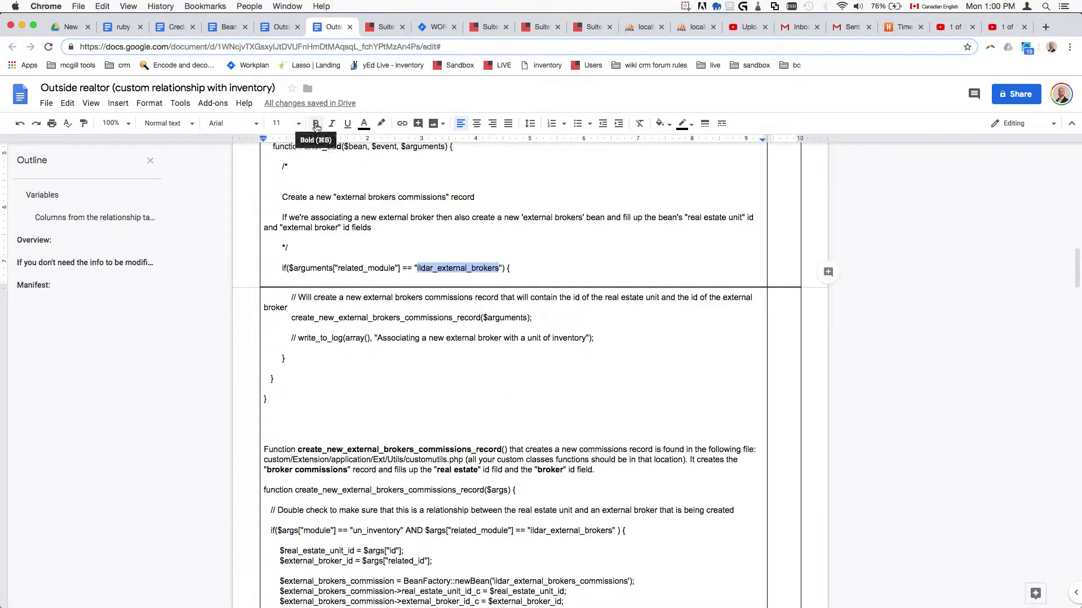
pyautogui.scroll(7, 439, 276)
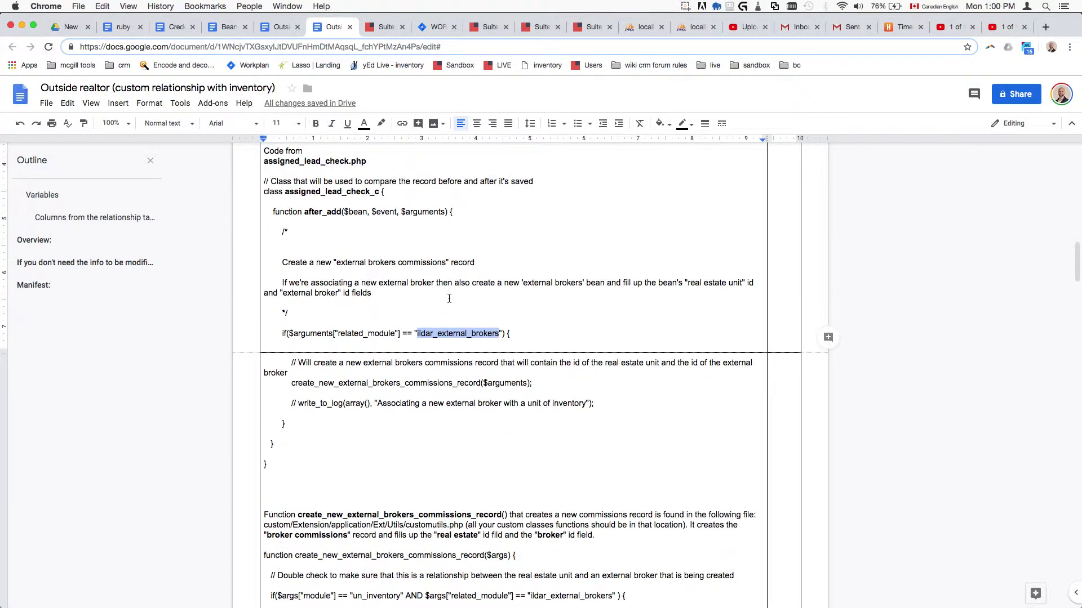
pyautogui.scroll(-6, 432, 287)
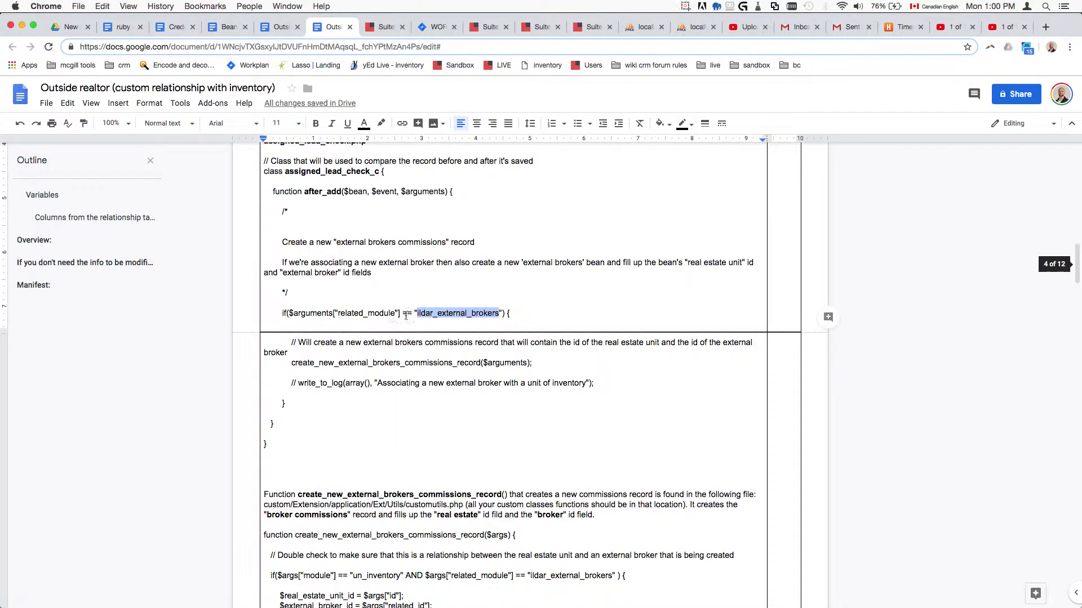
pyautogui.tripleClick(406, 316)
pyautogui.scroll(-5, 464, 462)
pyautogui.scroll(1, 383, 281)
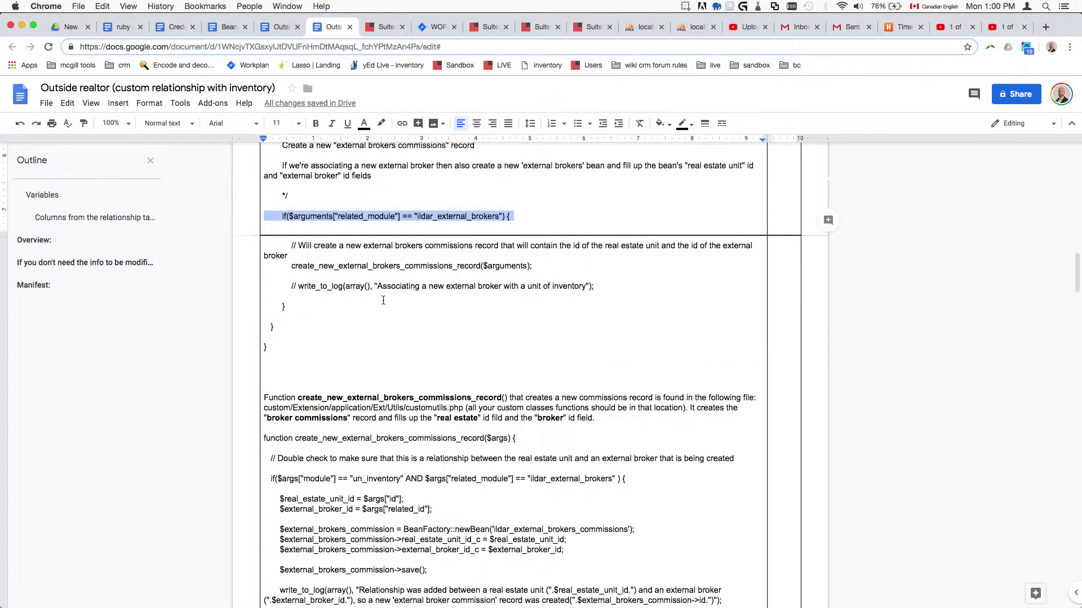
pyautogui.click(394, 265)
pyautogui.tripleClick(395, 267)
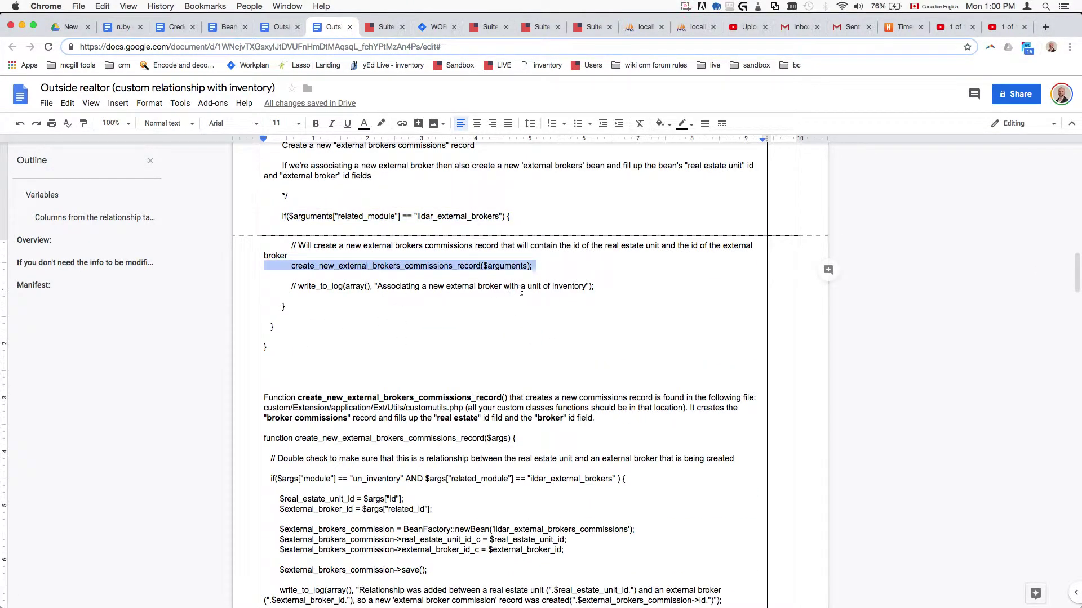
pyautogui.scroll(20, 383, 358)
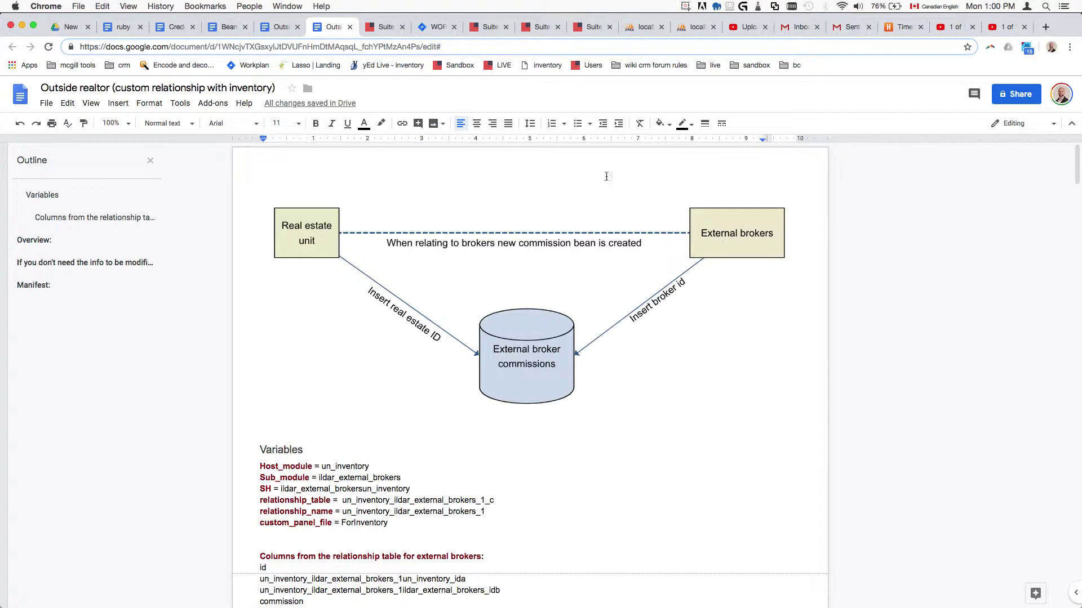
pyautogui.scroll(-15, 420, 493)
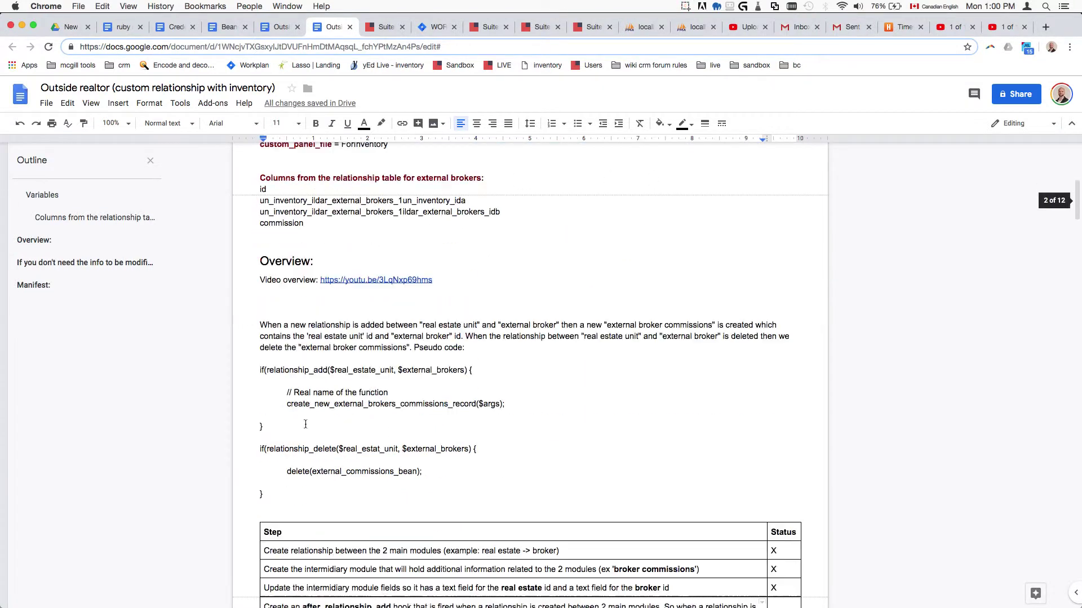
pyautogui.scroll(-10, 416, 494)
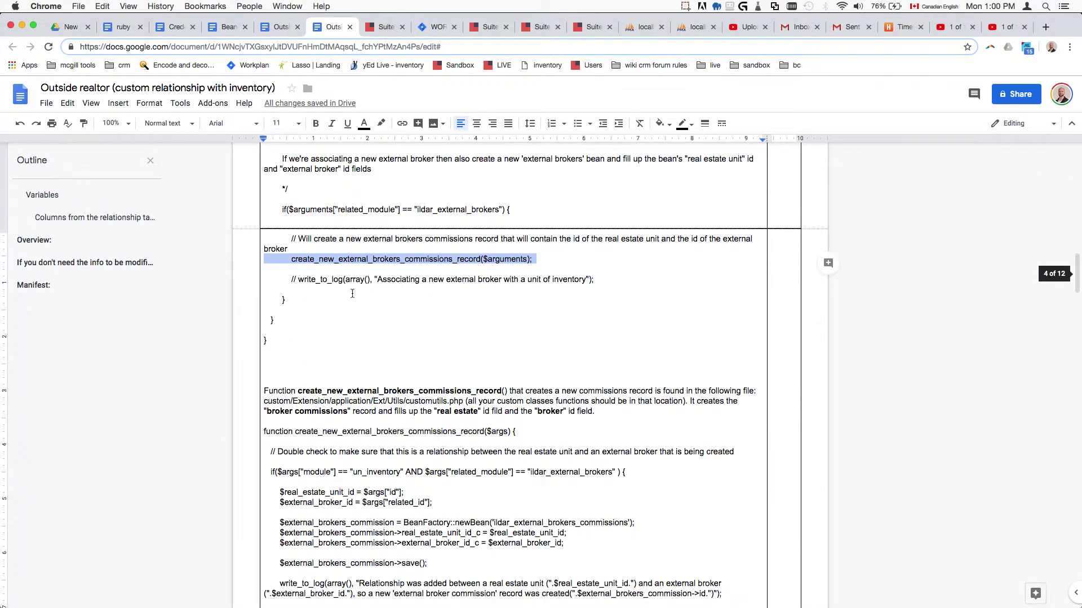
pyautogui.scroll(-1, 374, 368)
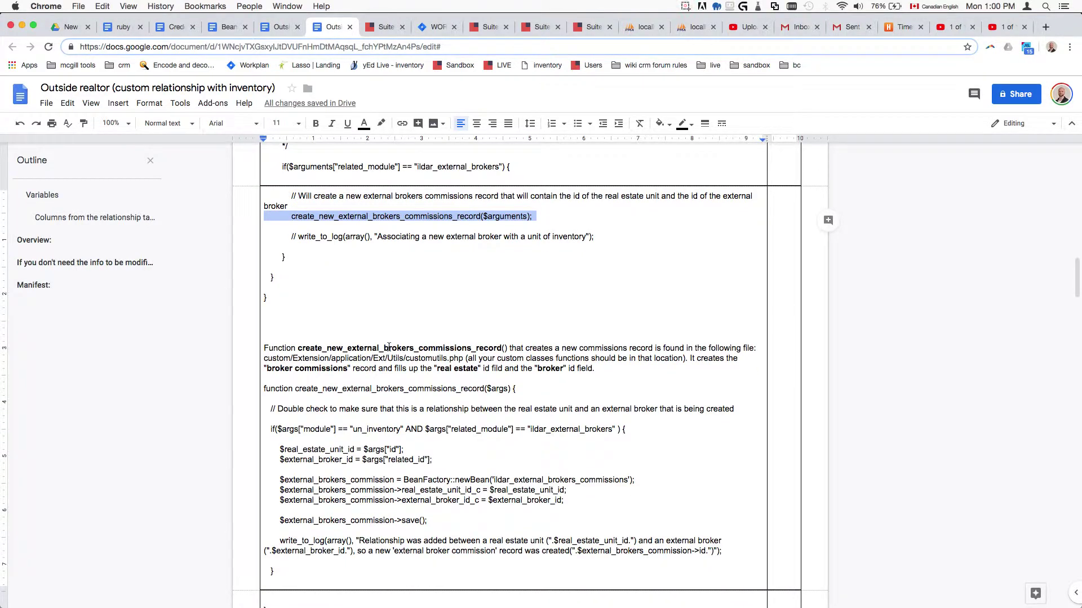
pyautogui.doubleClick(389, 348)
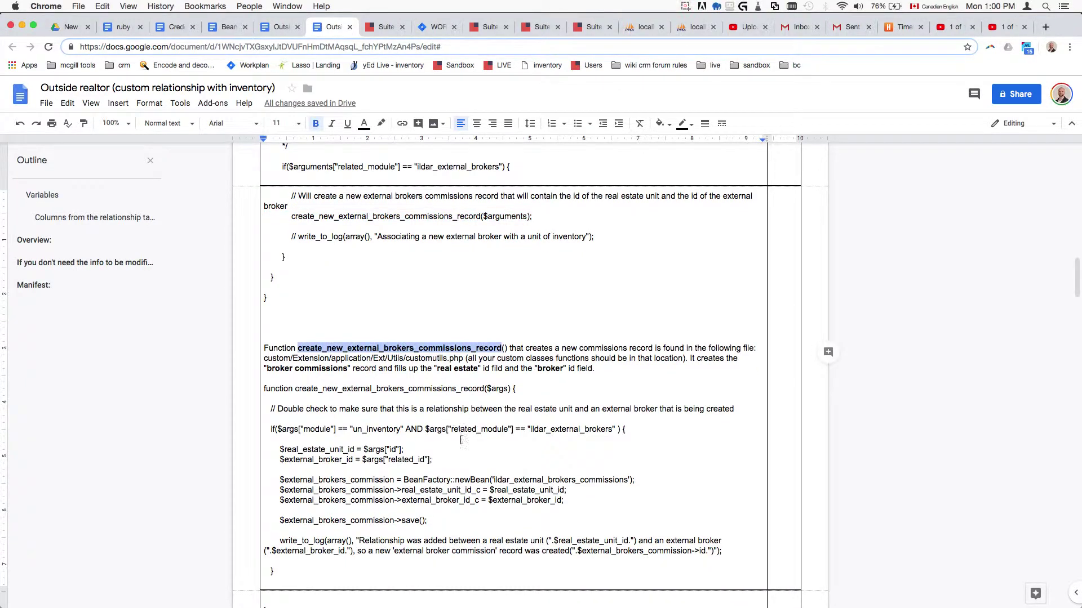
pyautogui.scroll(-3, 459, 434)
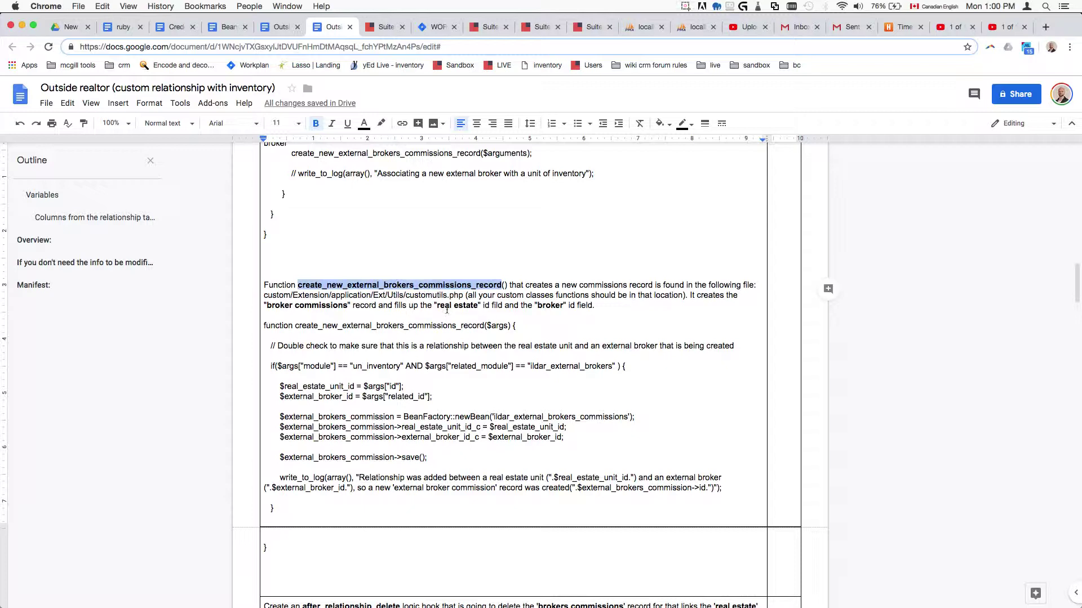
pyautogui.scroll(-3, 469, 422)
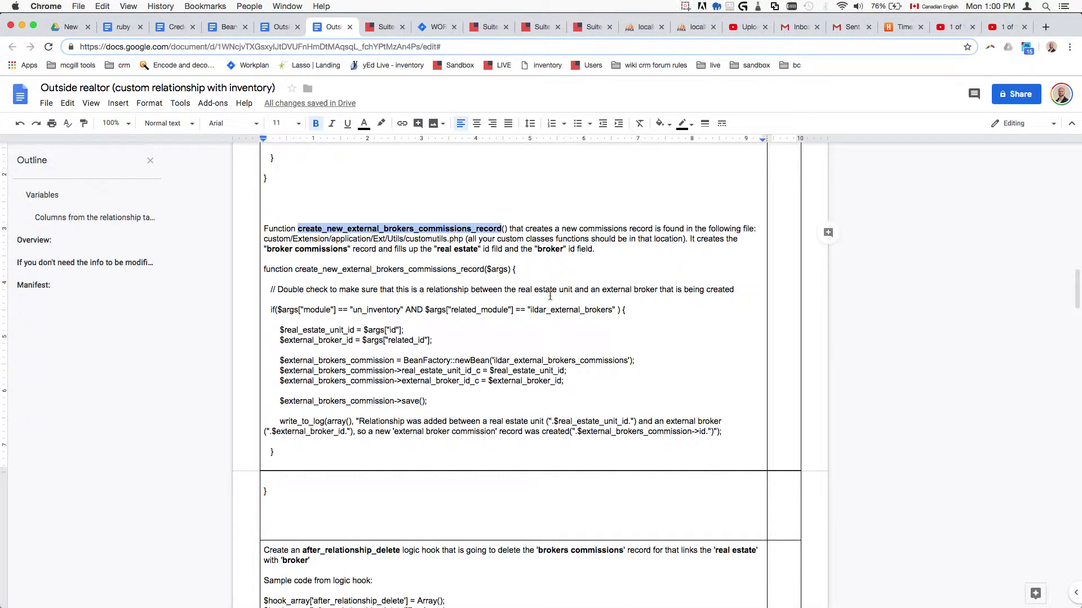
pyautogui.click(530, 274)
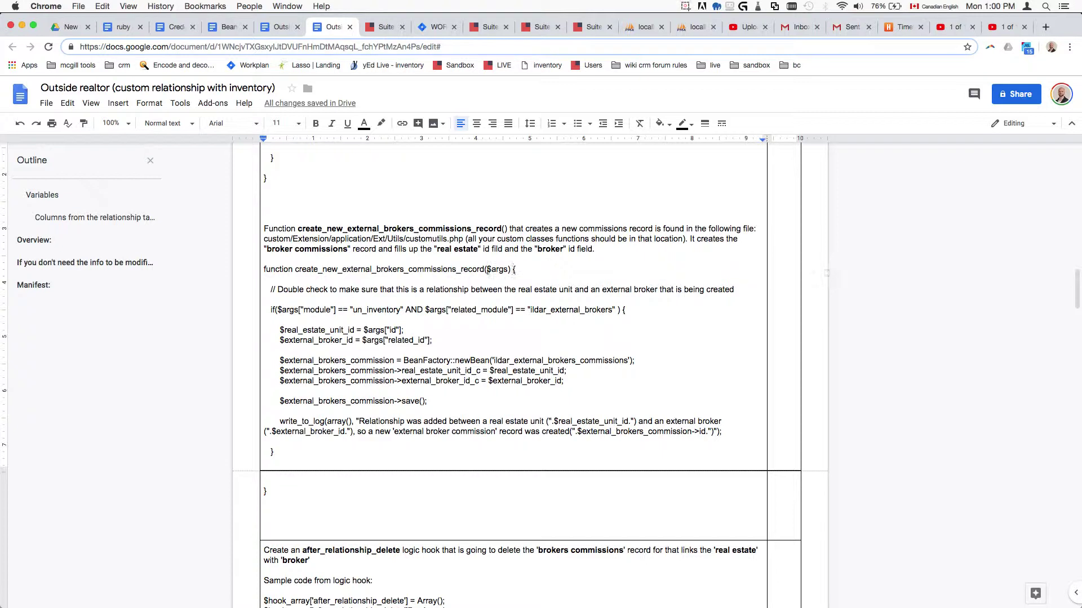
pyautogui.doubleClick(497, 270)
pyautogui.scroll(-1, 429, 411)
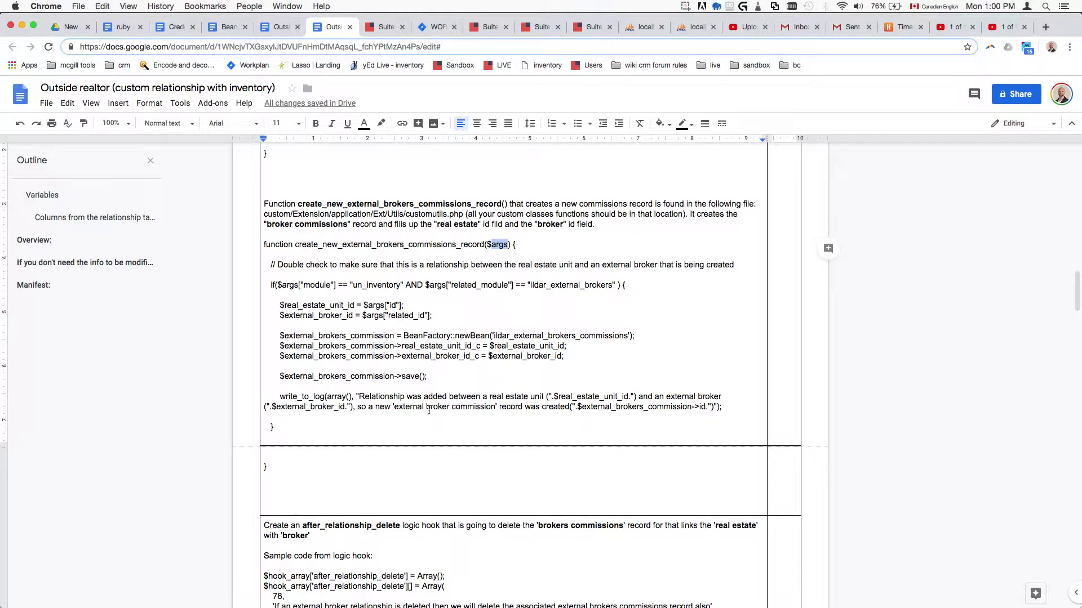
pyautogui.scroll(1, 394, 394)
pyautogui.doubleClick(321, 308)
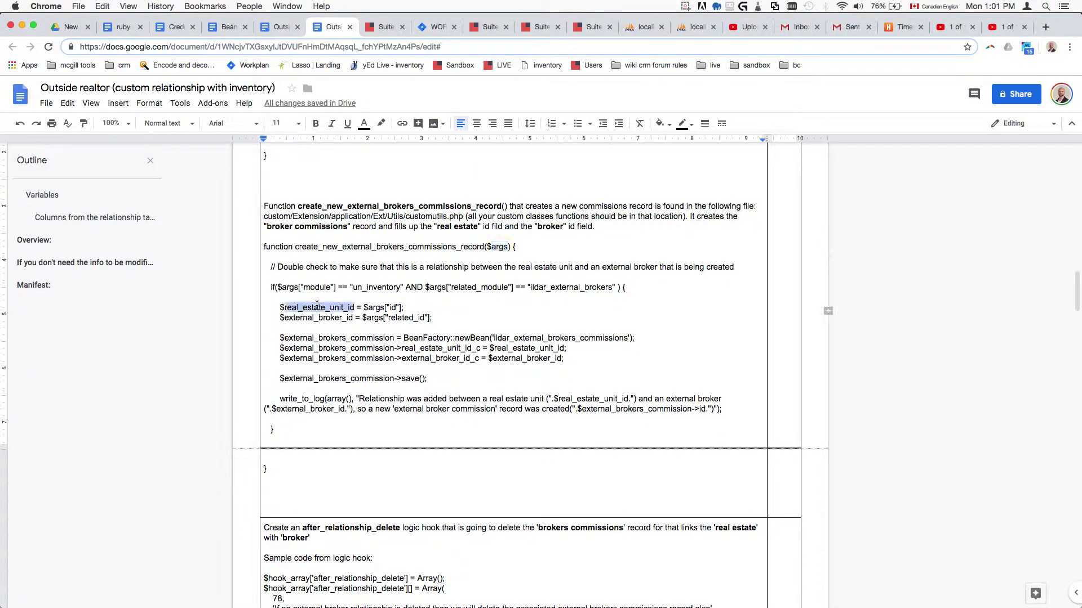
pyautogui.doubleClick(321, 317)
pyautogui.doubleClick(316, 307)
pyautogui.click(392, 306)
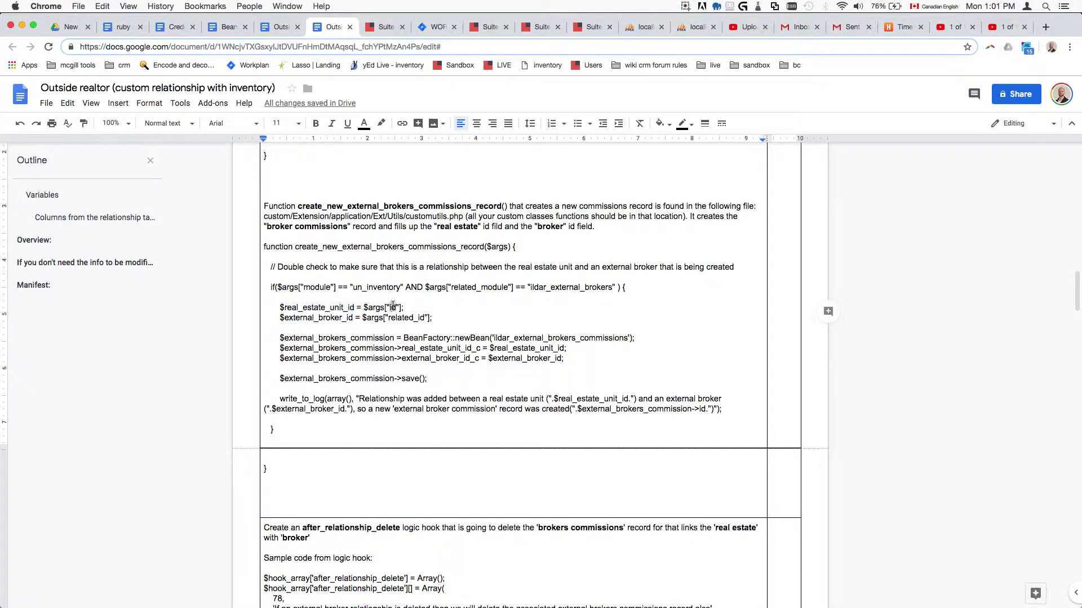
pyautogui.doubleClick(323, 319)
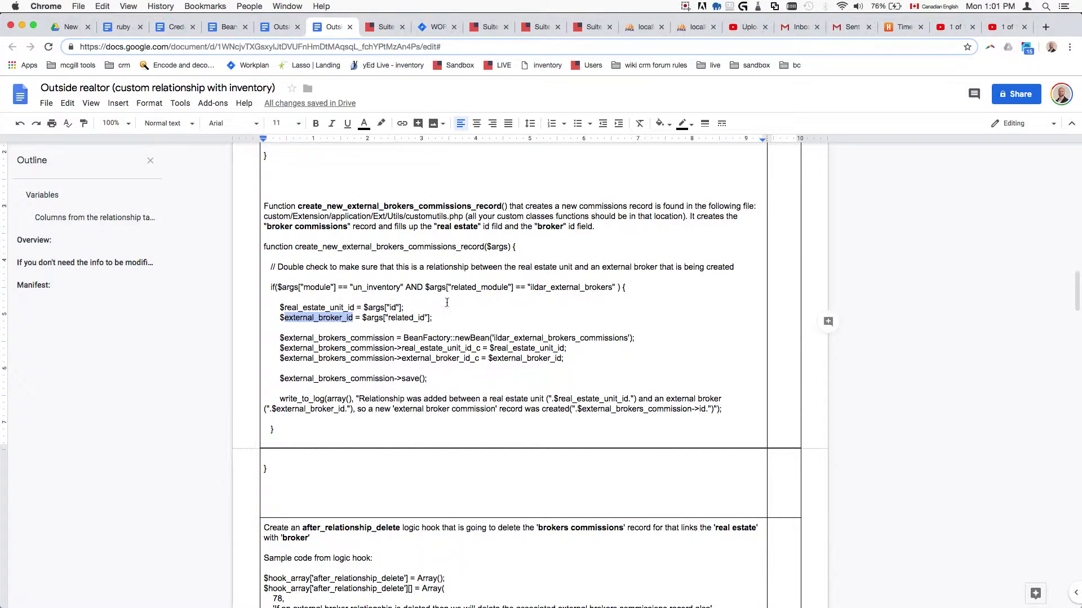
pyautogui.click(392, 308)
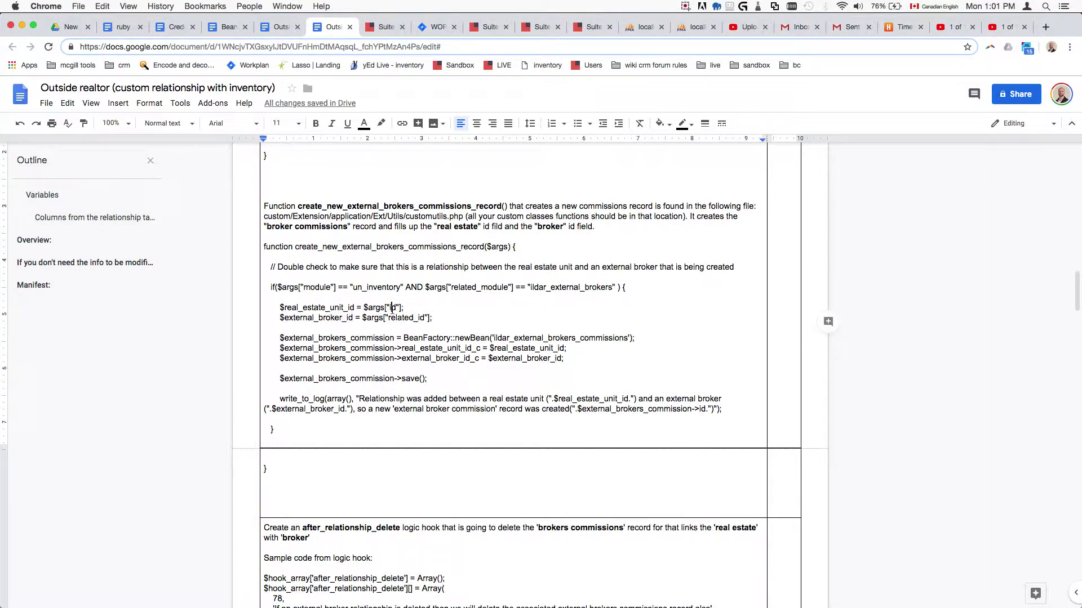
pyautogui.doubleClick(496, 247)
pyautogui.doubleClick(329, 308)
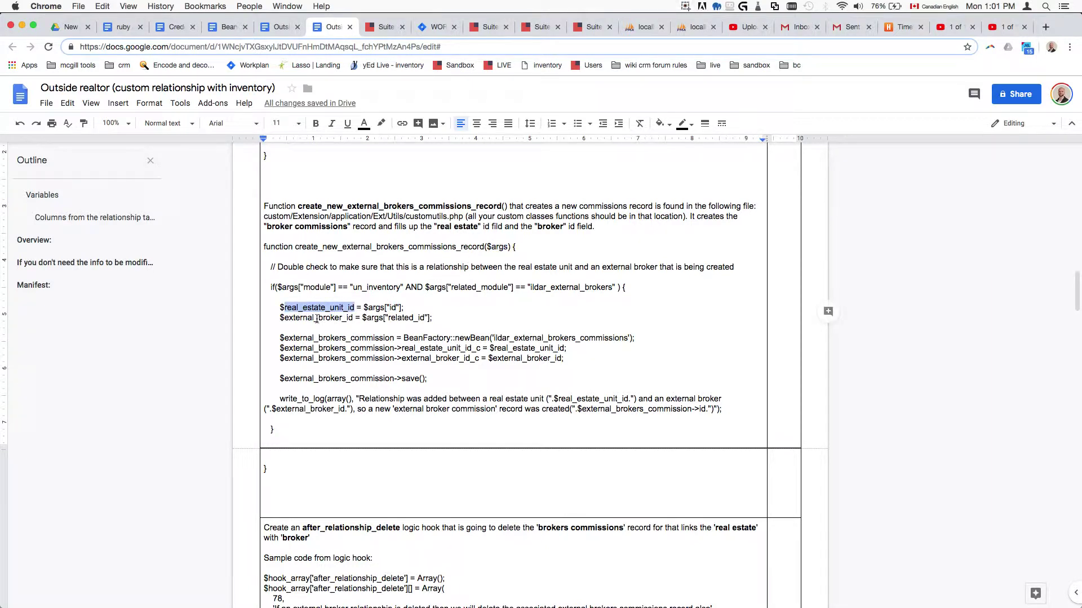
pyautogui.doubleClick(316, 318)
pyautogui.scroll(5, 404, 336)
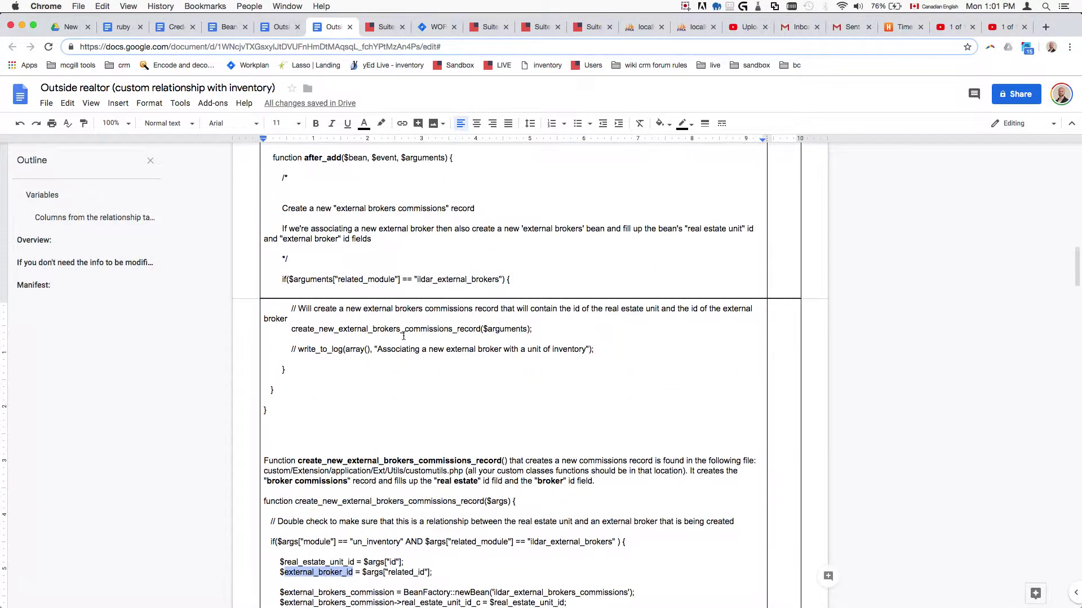
pyautogui.scroll(1, 403, 337)
pyautogui.doubleClick(515, 340)
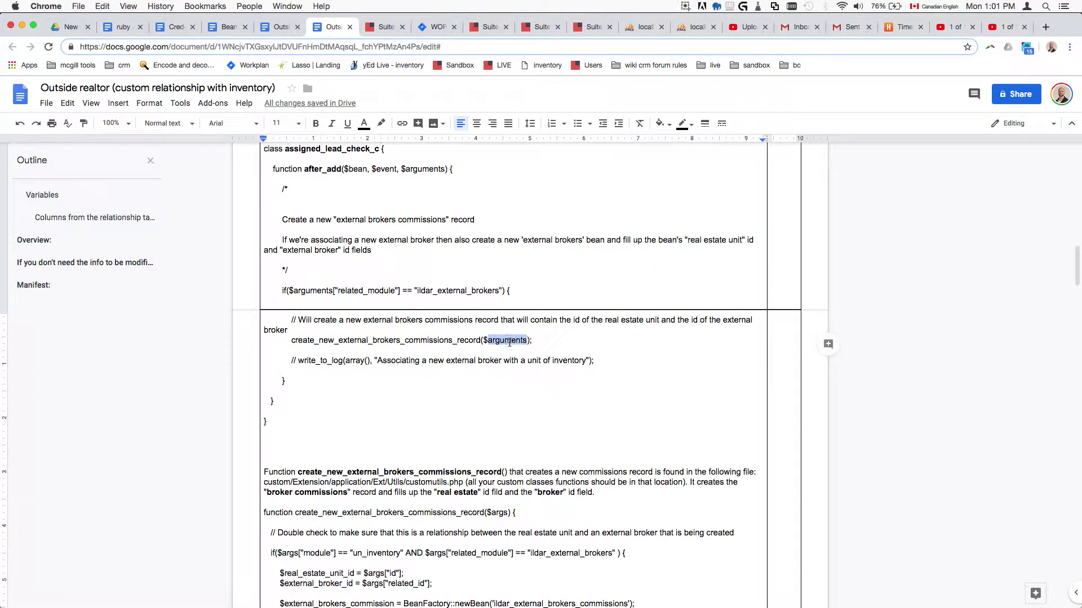
pyautogui.scroll(1, 495, 347)
pyautogui.scroll(1, 494, 349)
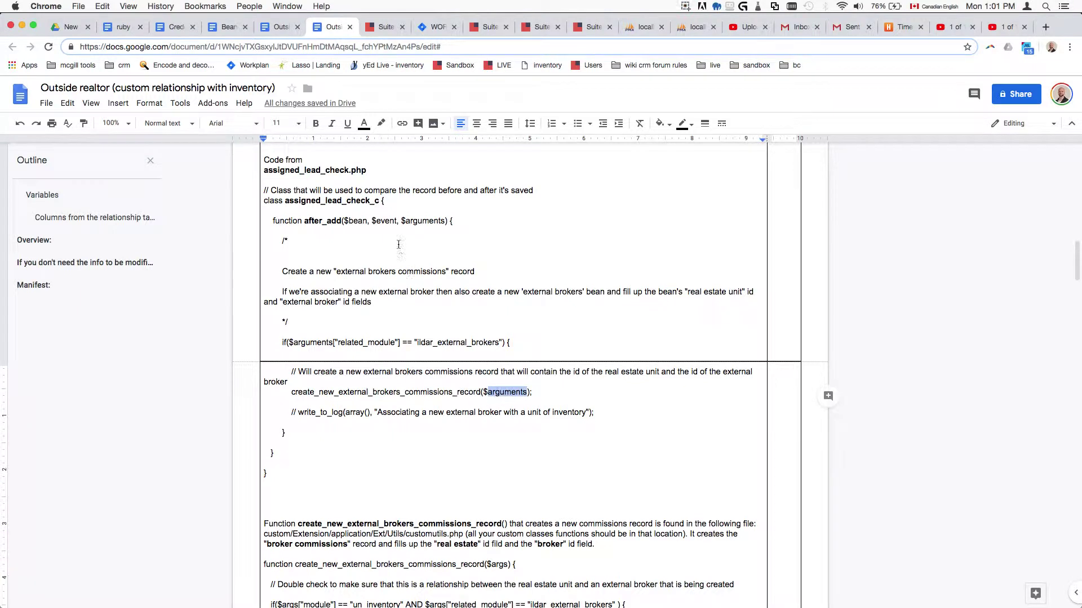
pyautogui.moveTo(272, 221); pyautogui.dragTo(457, 220)
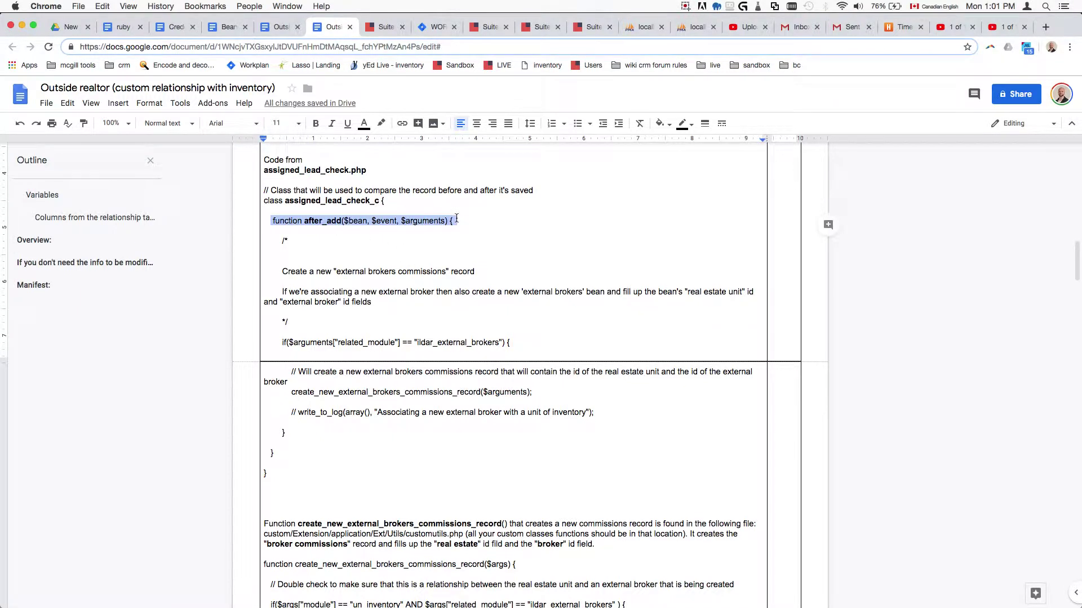
pyautogui.scroll(1, 416, 328)
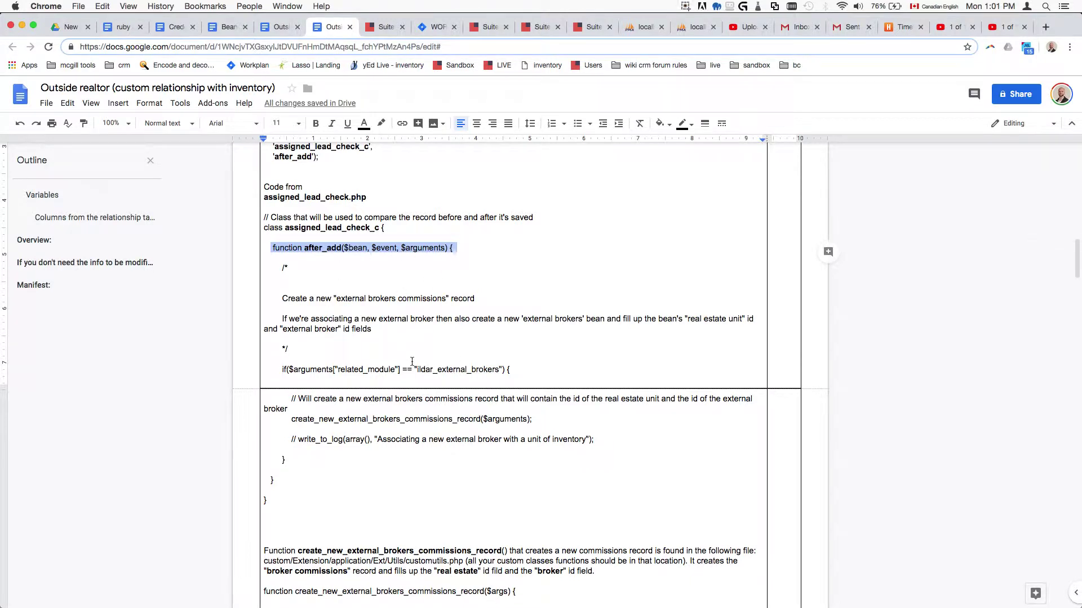
pyautogui.click(364, 251)
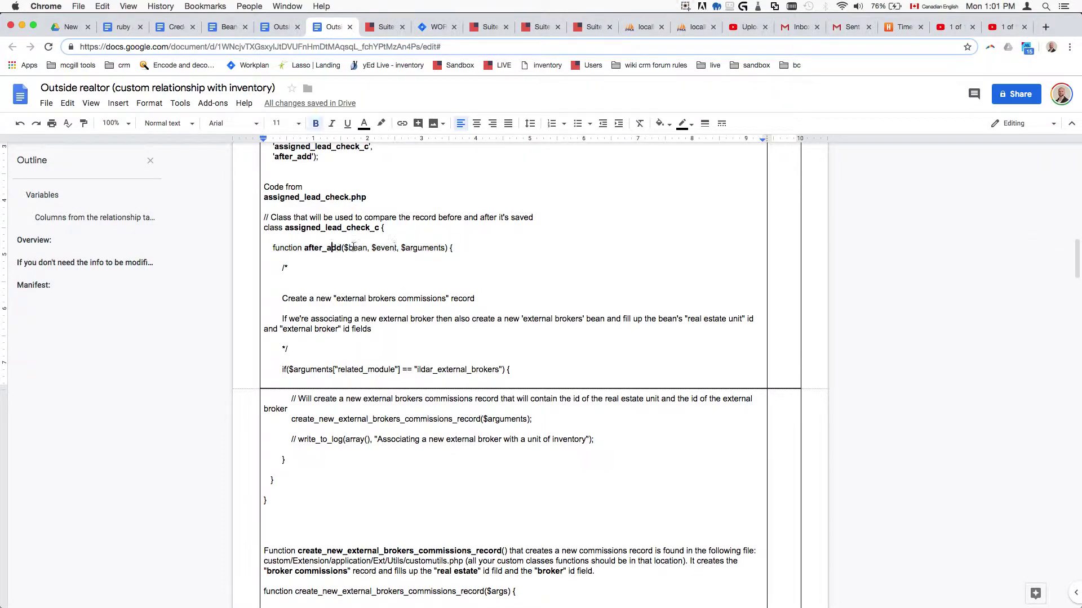
pyautogui.click(384, 242)
pyautogui.doubleClick(414, 249)
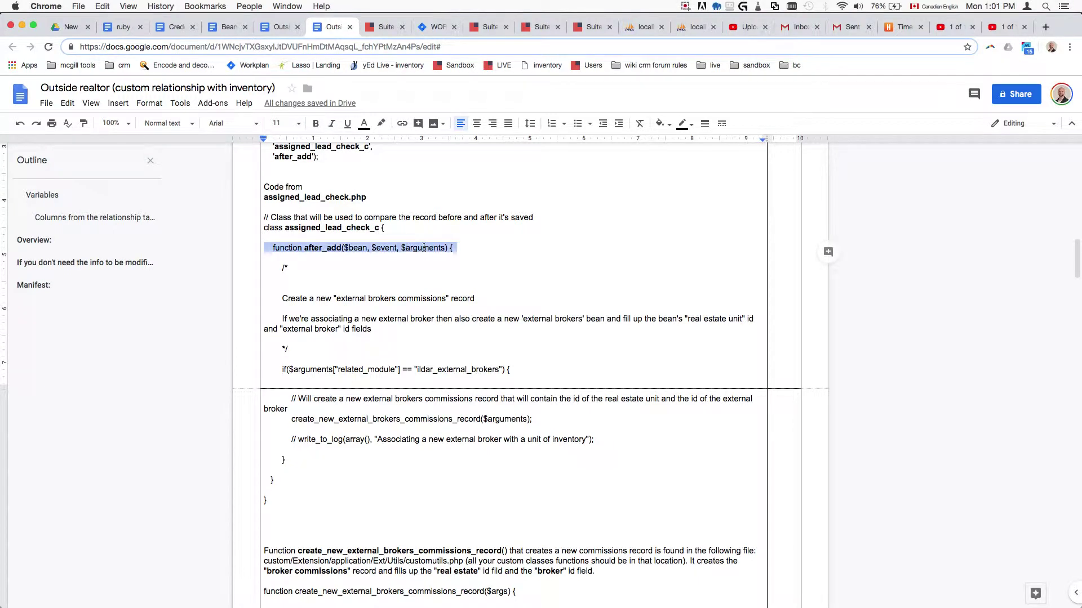
pyautogui.tripleClick(432, 250)
pyautogui.scroll(-3, 460, 372)
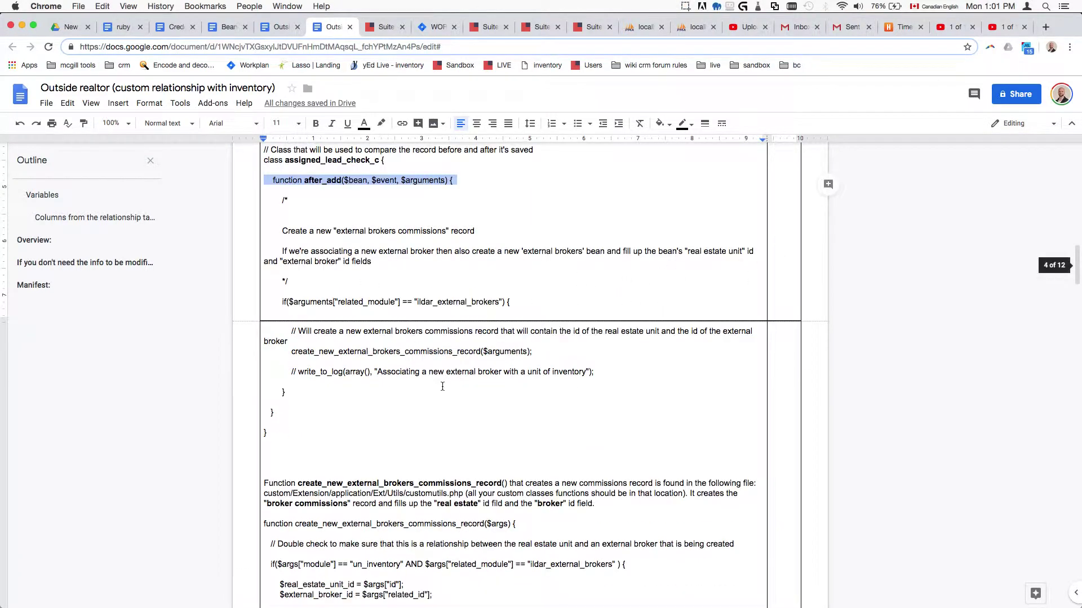
pyautogui.doubleClick(487, 352)
pyautogui.scroll(-6, 451, 414)
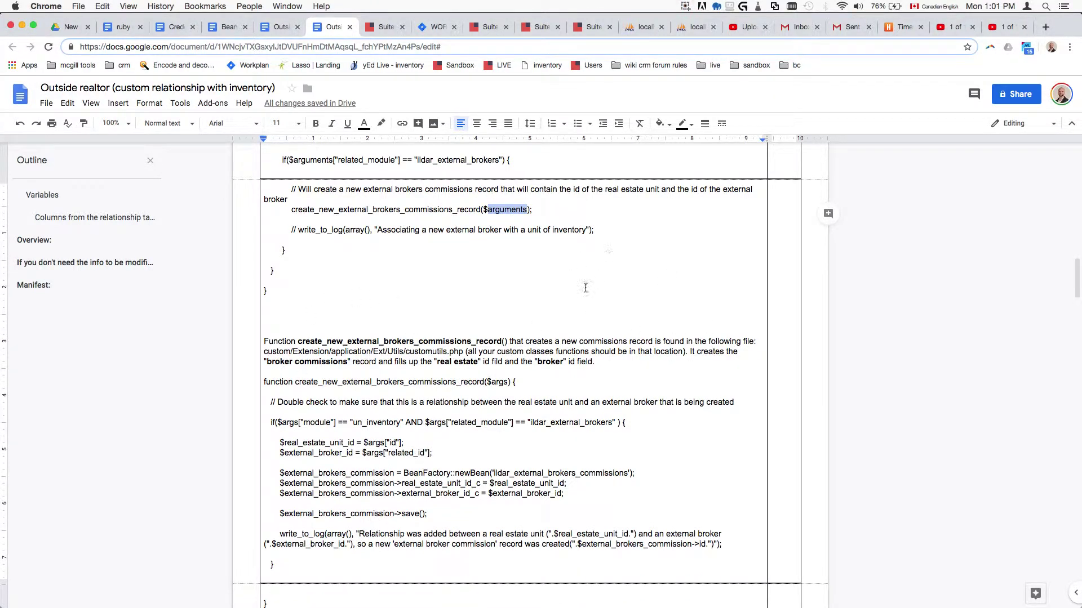
pyautogui.scroll(-3, 661, 290)
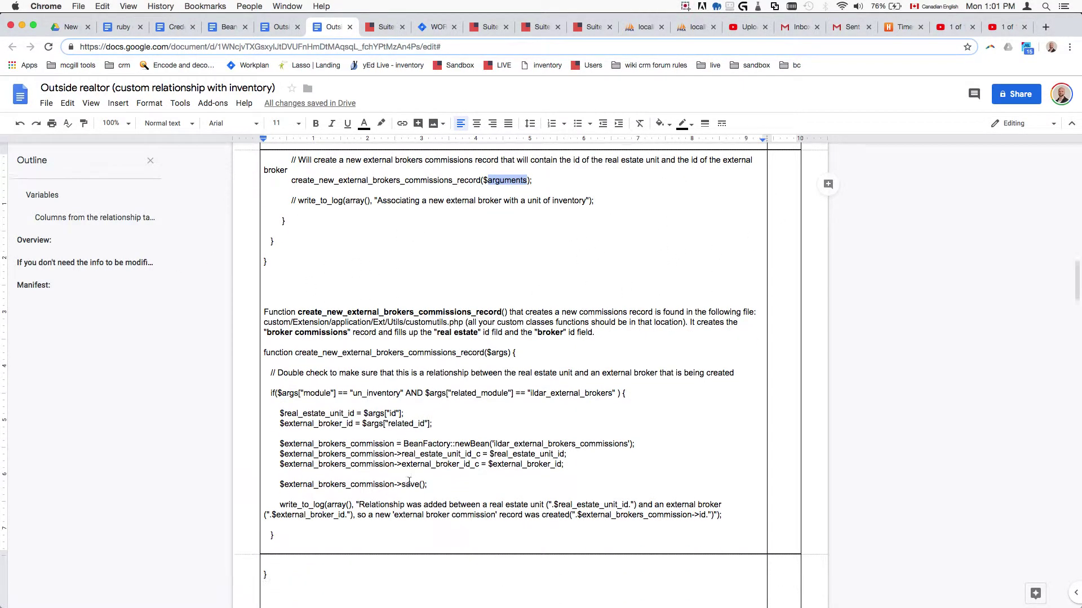
pyautogui.moveTo(282, 394); pyautogui.dragTo(580, 423)
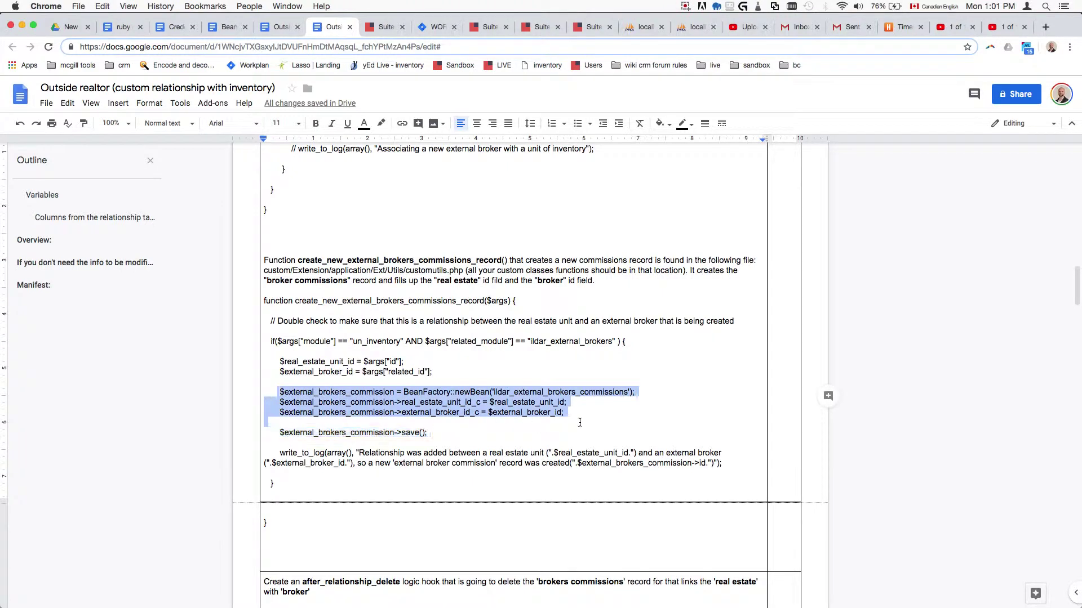
pyautogui.scroll(-1, 573, 430)
pyautogui.click(437, 458)
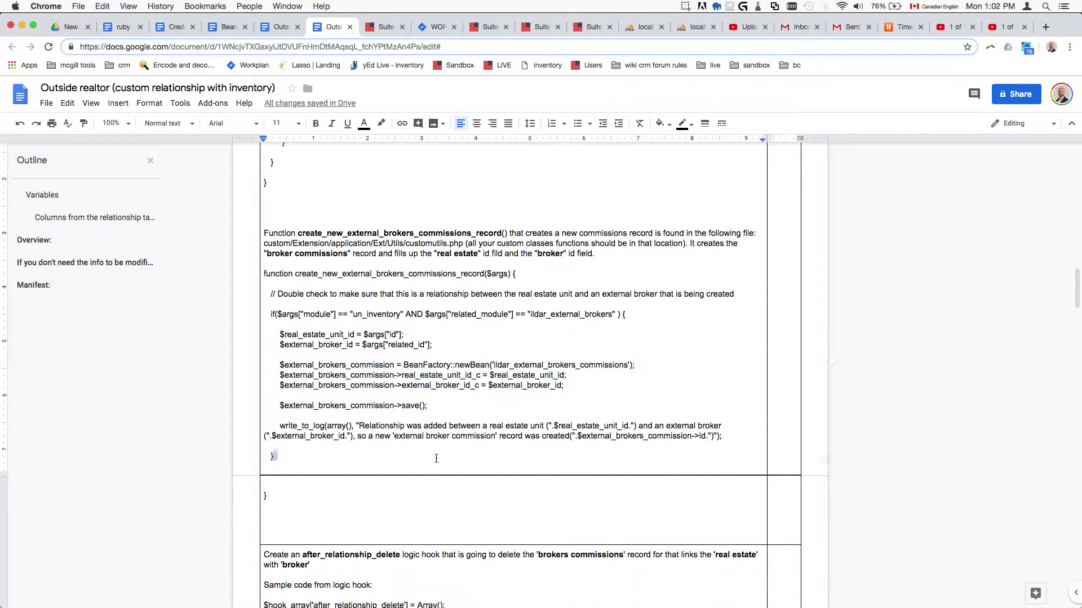
pyautogui.click(411, 488)
pyautogui.scroll(-1, 403, 509)
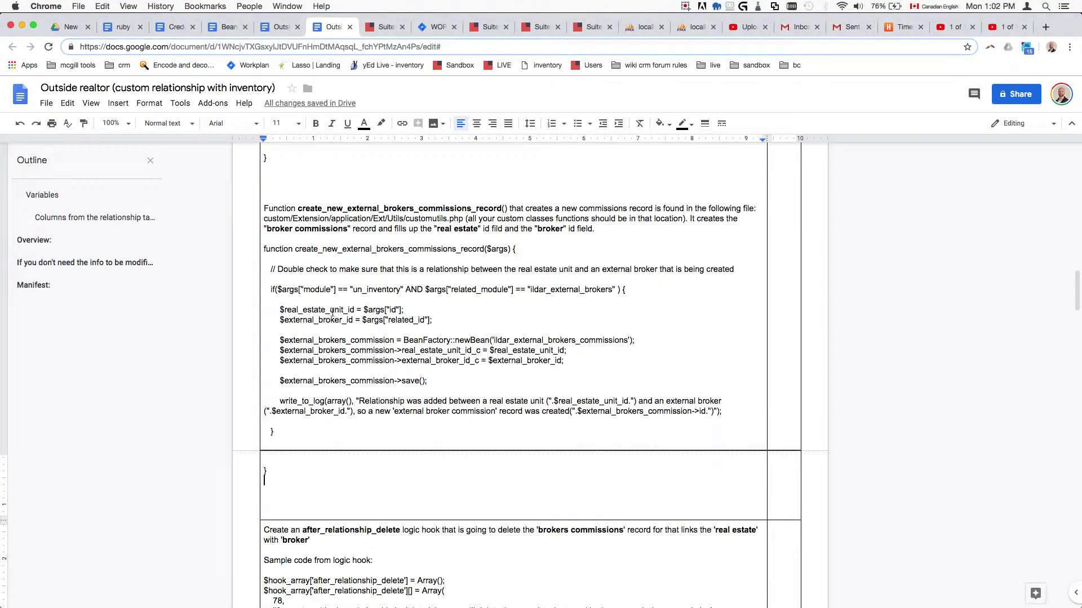
pyautogui.doubleClick(431, 341)
pyautogui.doubleClick(473, 340)
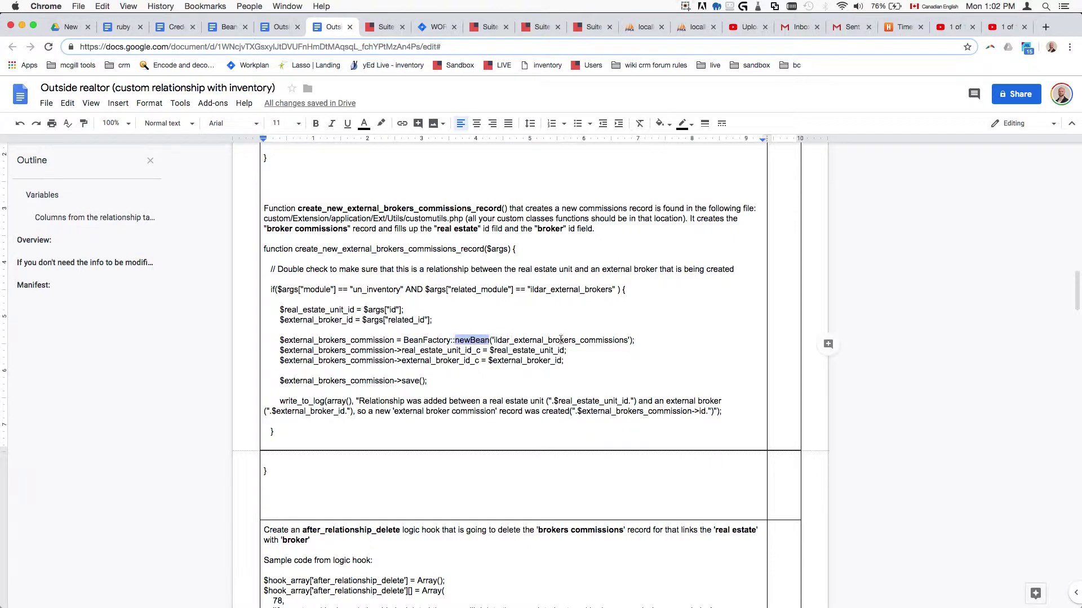
pyautogui.doubleClick(562, 340)
pyautogui.scroll(-2, 580, 445)
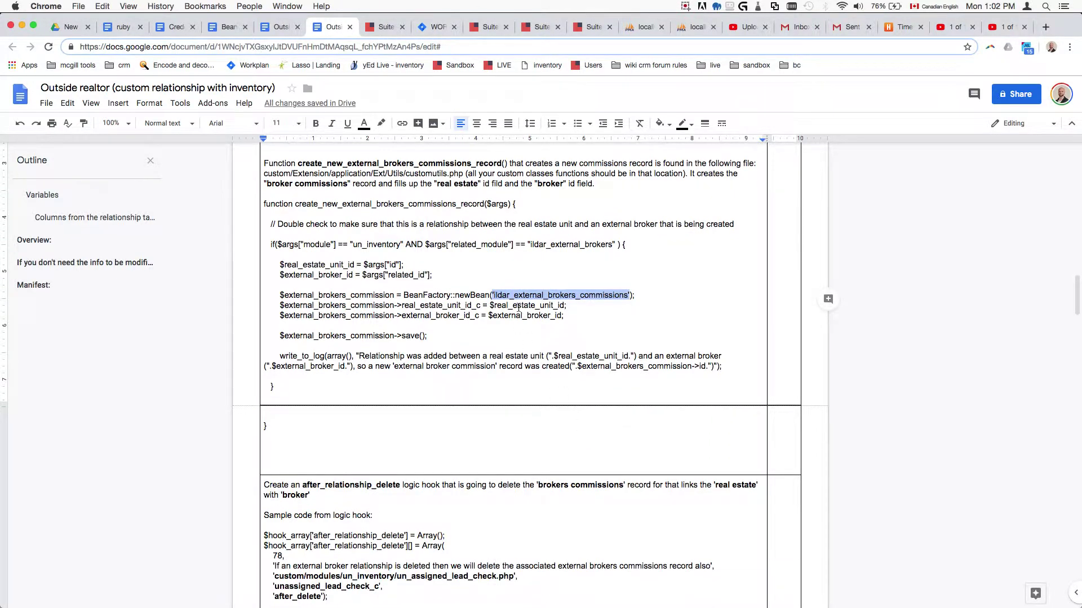
pyautogui.click(319, 315)
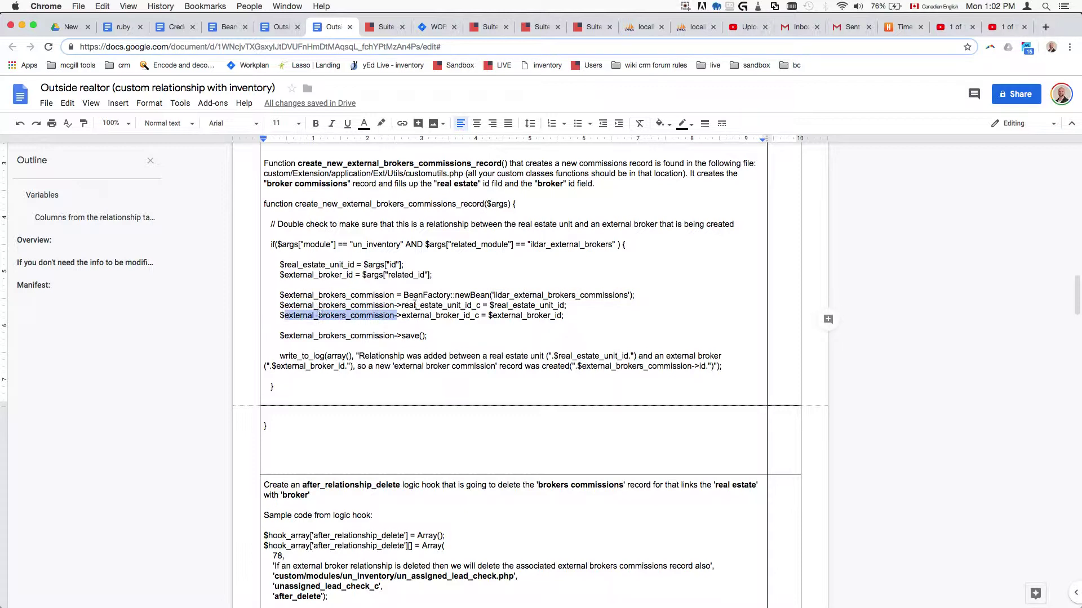
pyautogui.doubleClick(440, 306)
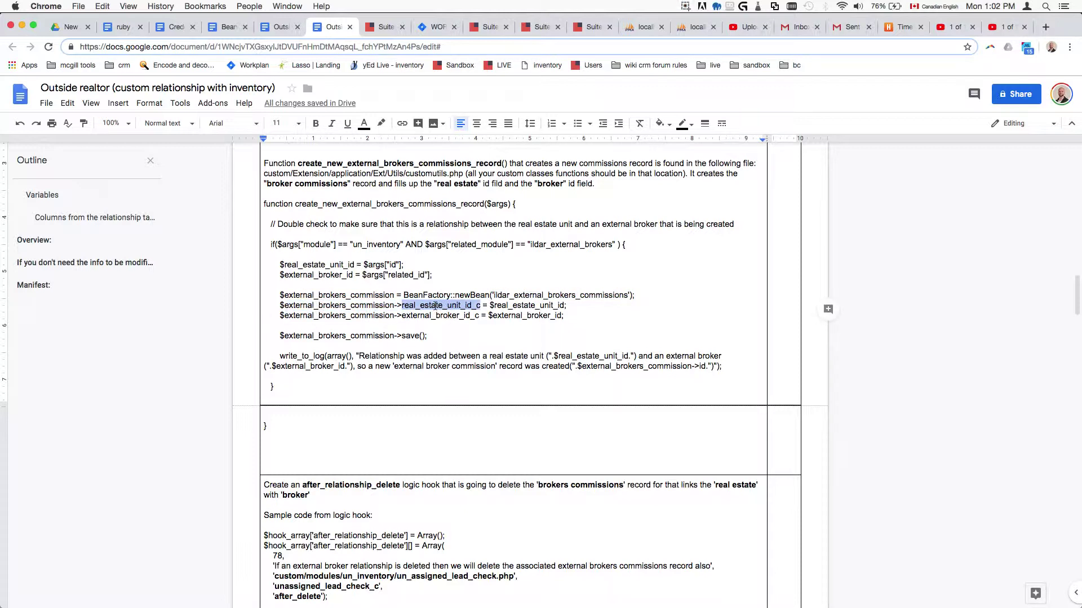
pyautogui.moveTo(276, 265); pyautogui.dragTo(345, 265)
pyautogui.doubleClick(313, 275)
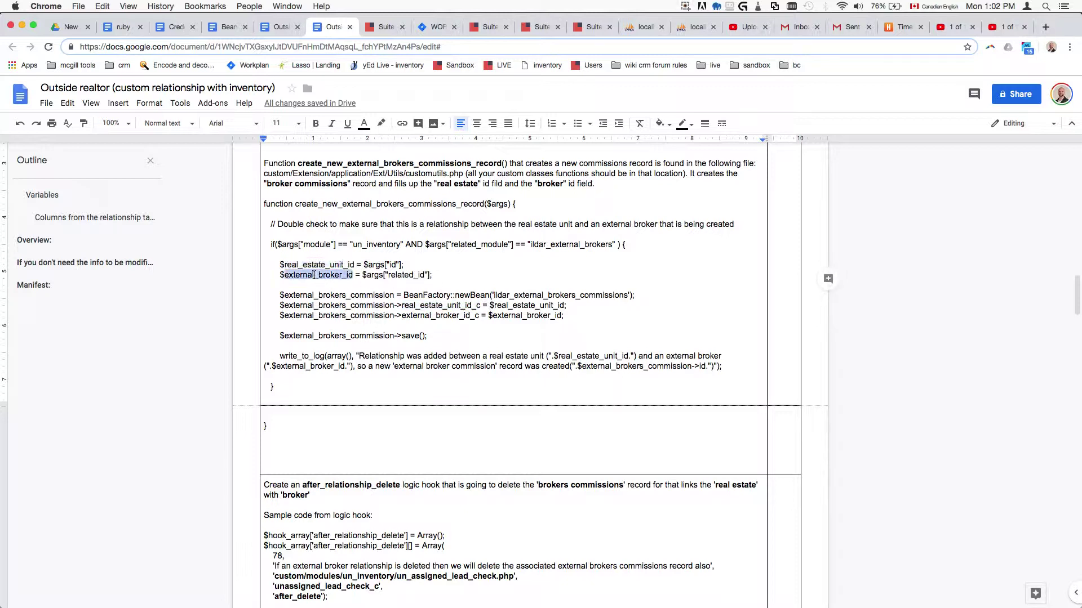
pyautogui.moveTo(487, 316); pyautogui.dragTo(563, 316)
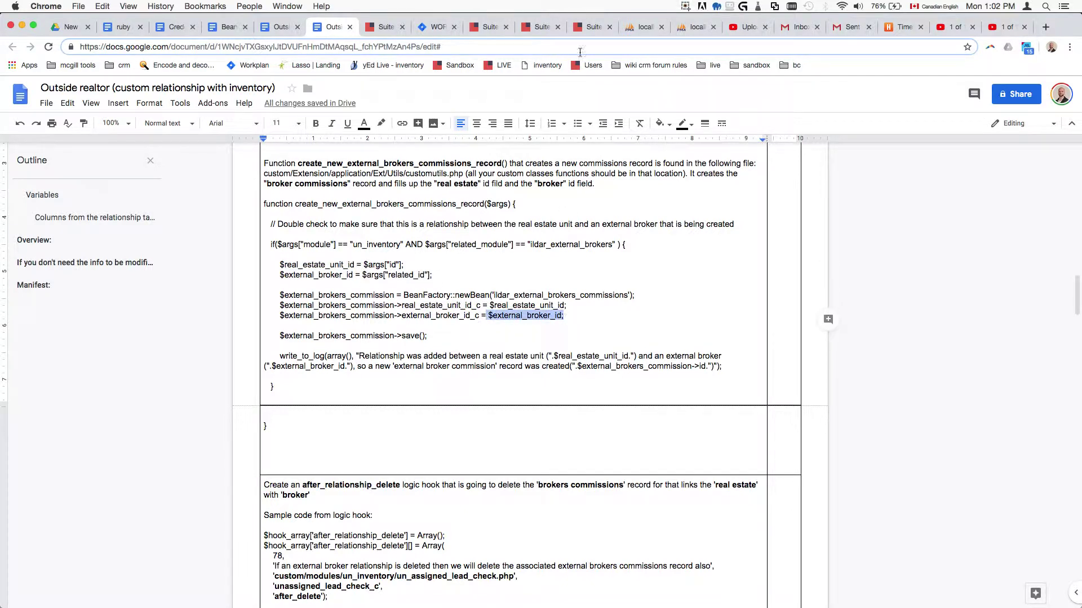
pyautogui.click(697, 27)
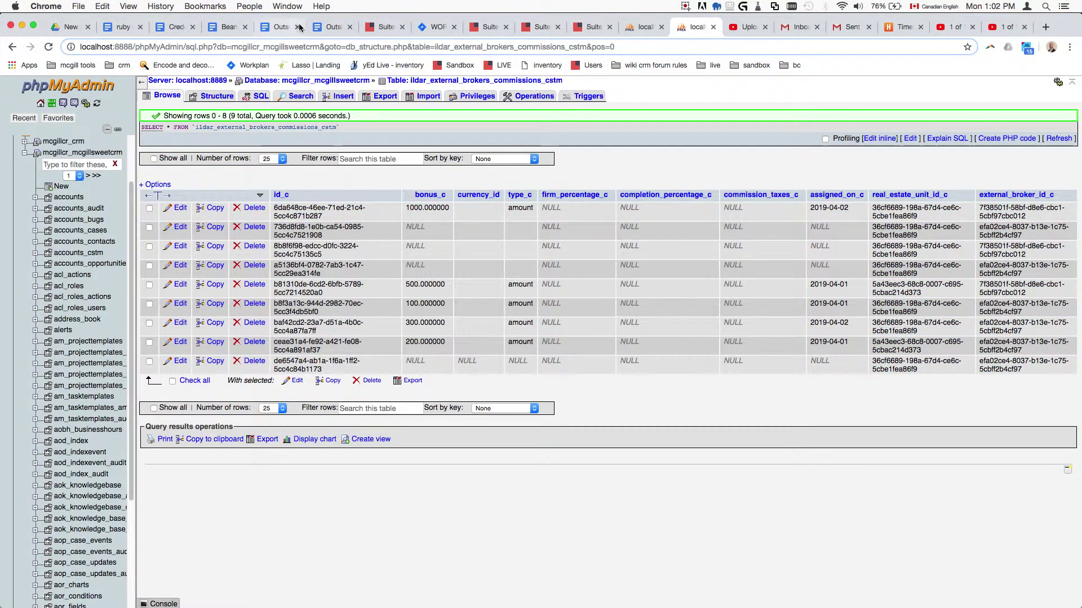
pyautogui.click(332, 27)
# Step: Prefix the write_to_log call with // to comment it out
pyautogui.click(481, 321)
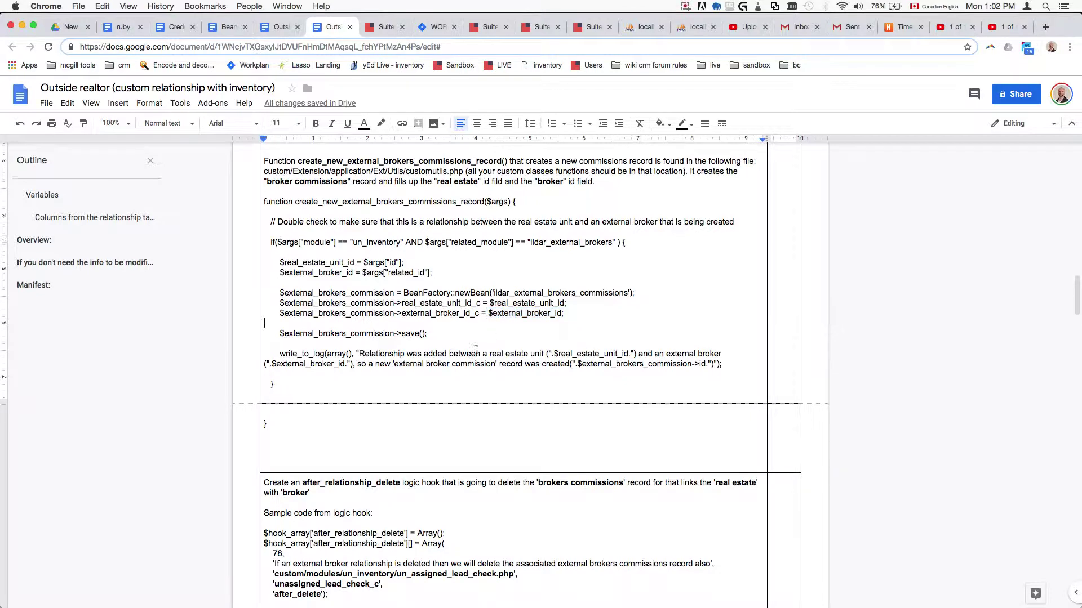
pyautogui.scroll(-3, 479, 346)
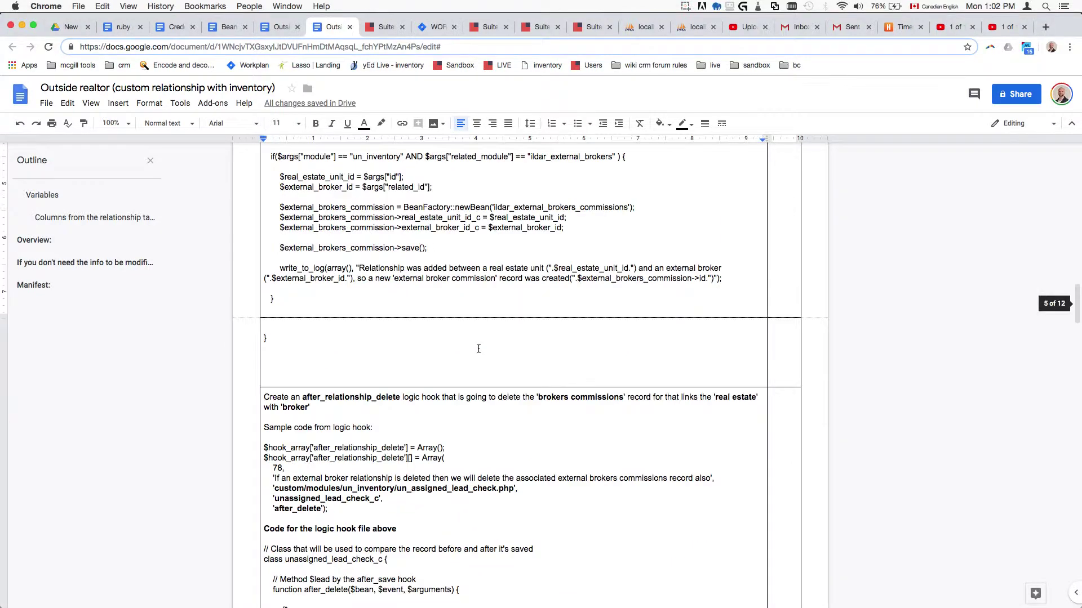
pyautogui.click(278, 269)
pyautogui.write('//')
pyautogui.doubleClick(307, 268)
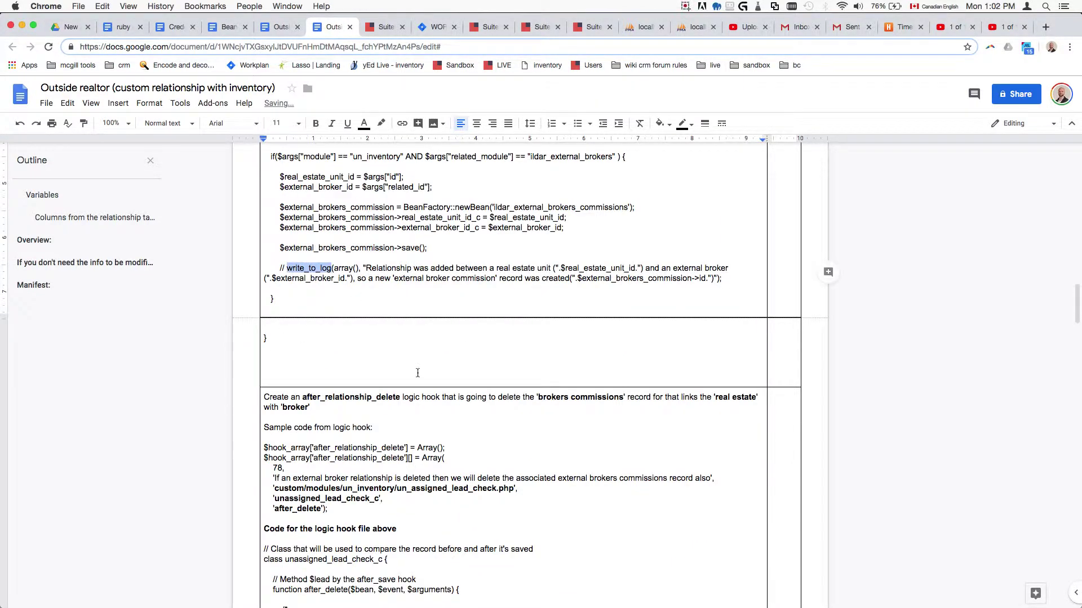
# Step: Place the caret after the delete step description, then scroll back up to the diagram
pyautogui.scroll(-3, 418, 372)
pyautogui.scroll(-2, 470, 405)
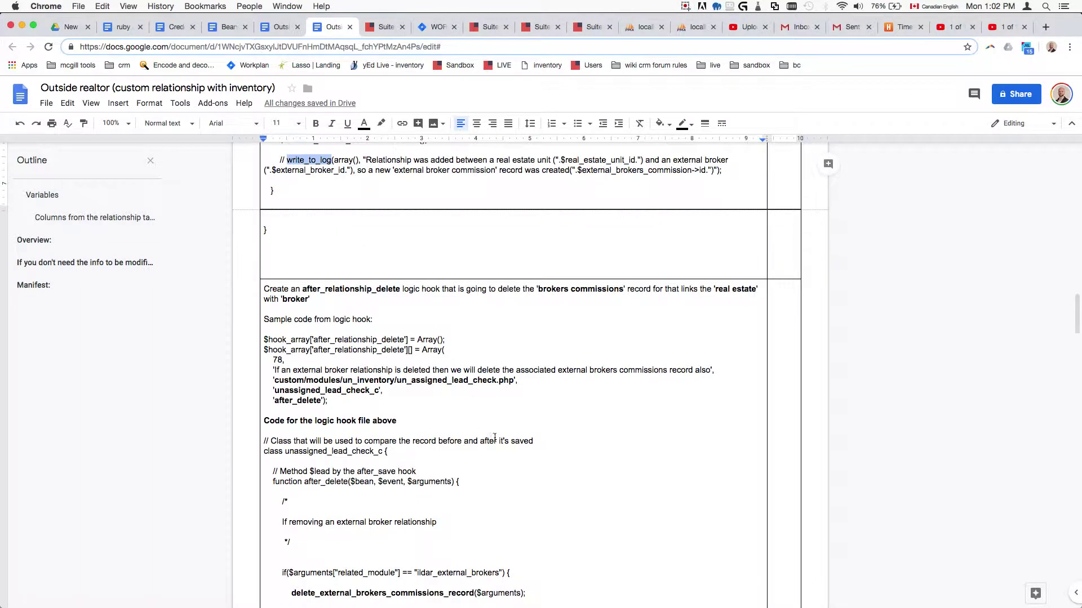
pyautogui.click(338, 265)
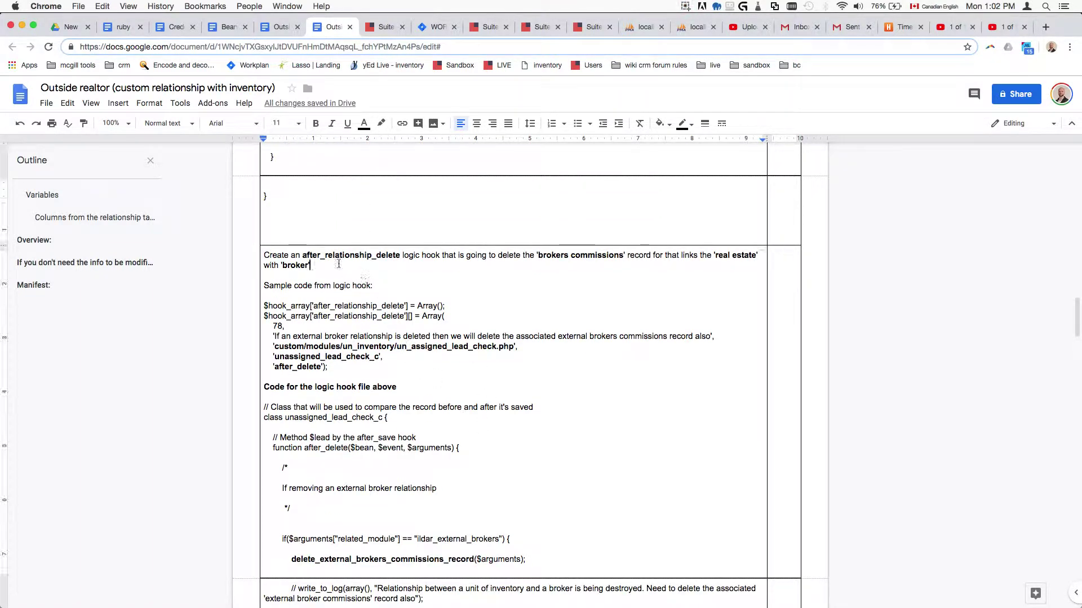
pyautogui.scroll(-1, 436, 333)
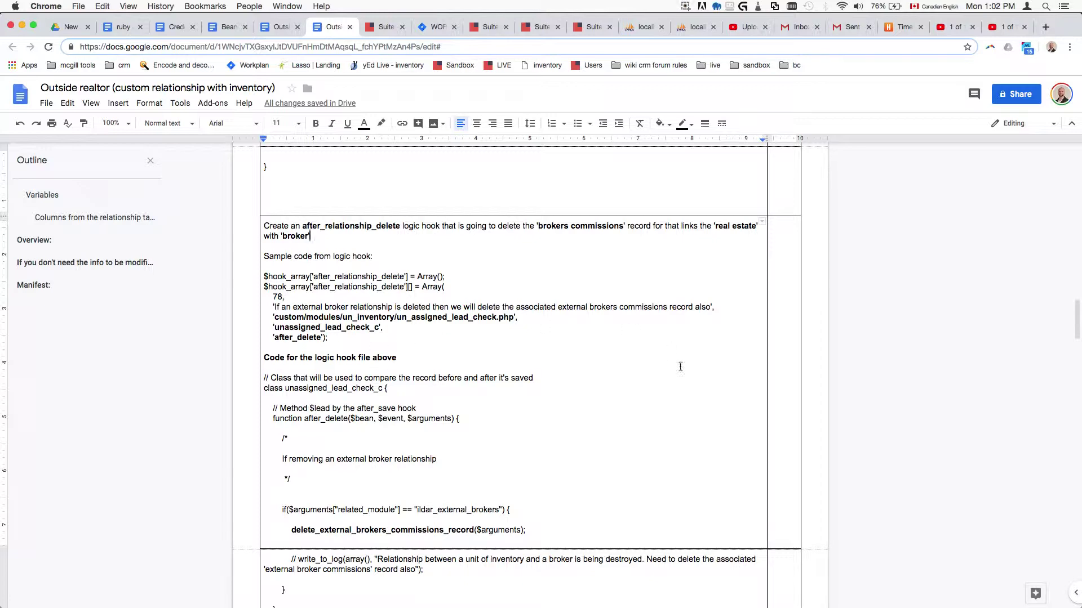
pyautogui.scroll(15, 345, 338)
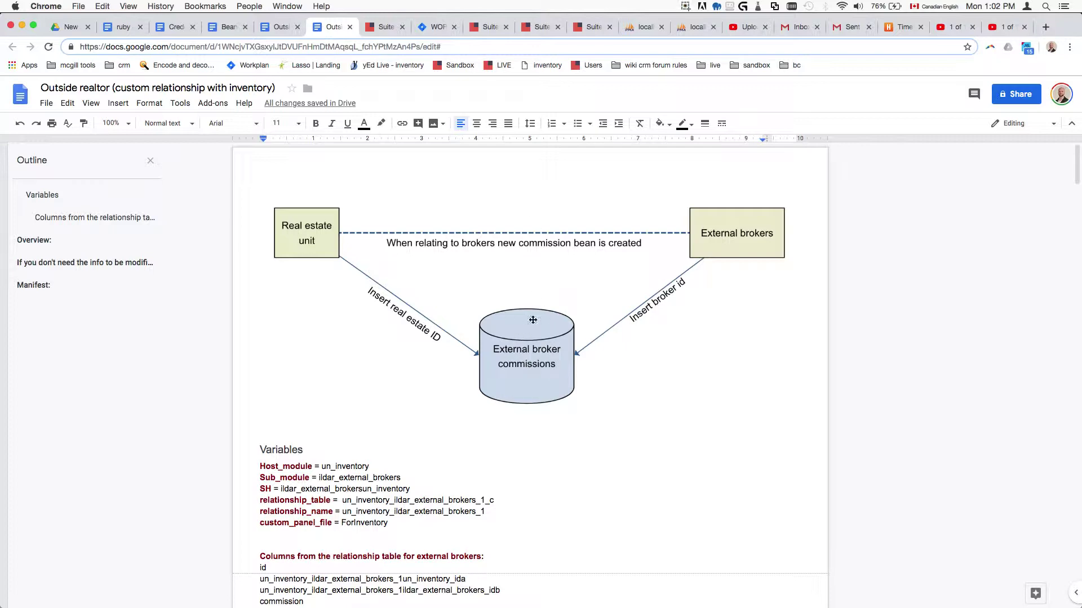
pyautogui.scroll(-10, 423, 487)
pyautogui.scroll(-15, 424, 488)
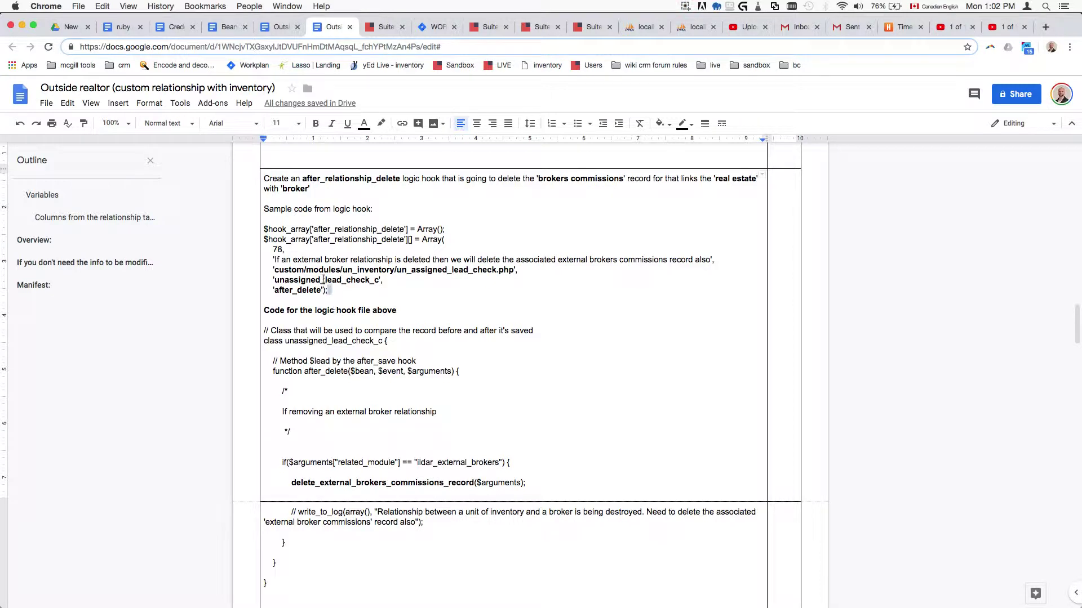
pyautogui.moveTo(328, 290); pyautogui.dragTo(247, 224)
pyautogui.scroll(-3, 341, 276)
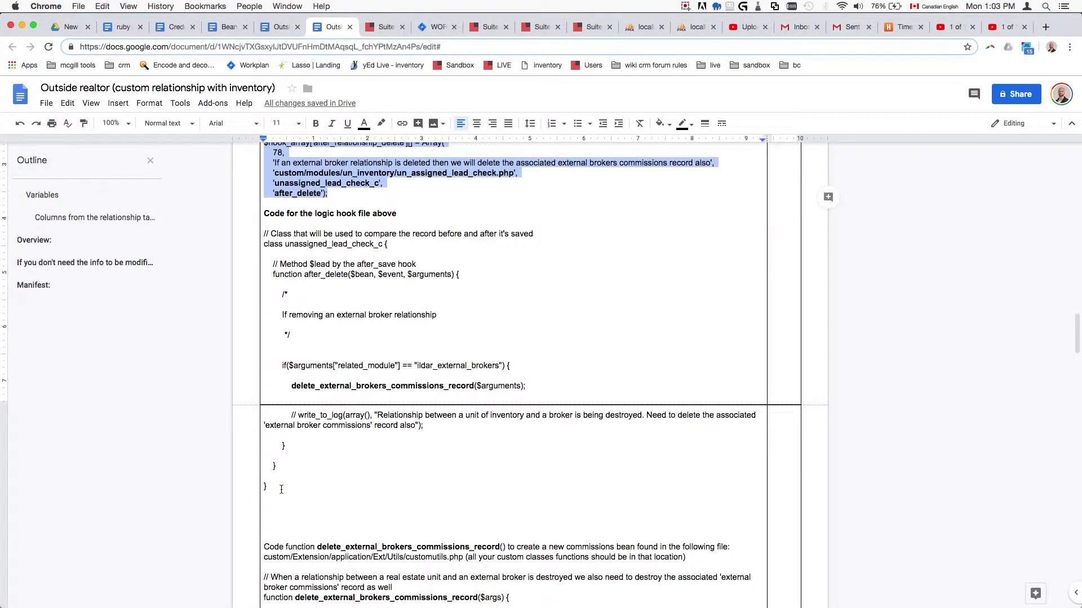
pyautogui.moveTo(281, 489); pyautogui.dragTo(198, 239)
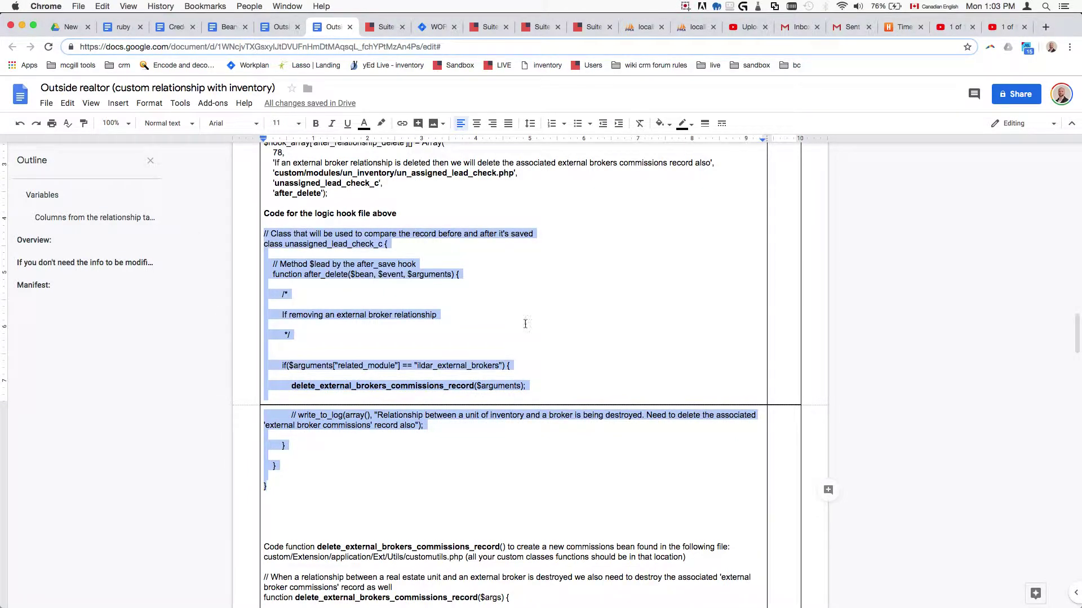
pyautogui.scroll(-6, 482, 373)
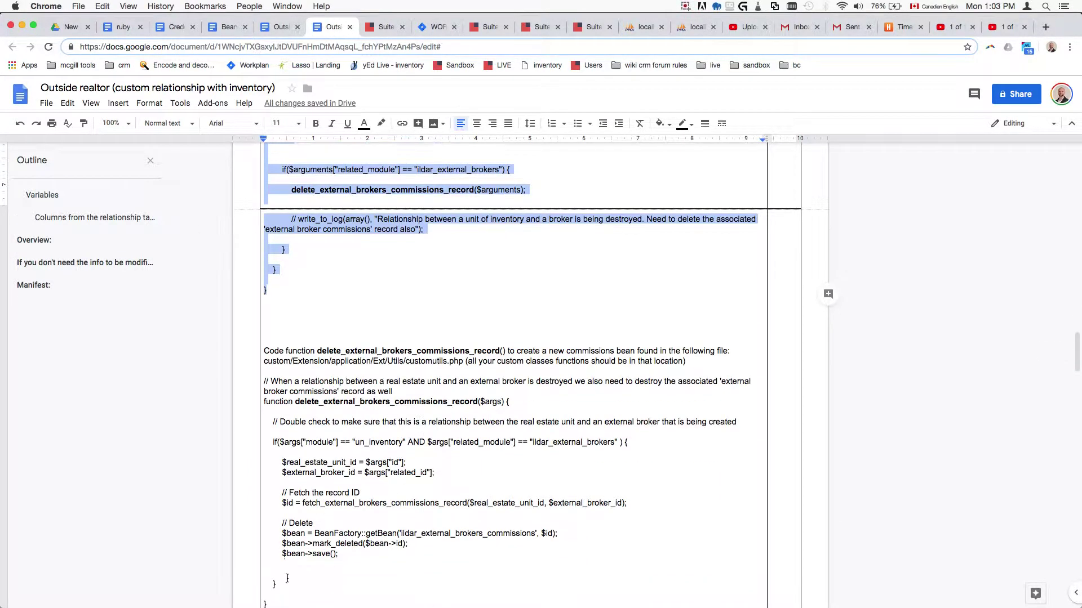
pyautogui.scroll(-1, 287, 579)
pyautogui.moveTo(268, 572); pyautogui.dragTo(239, 353)
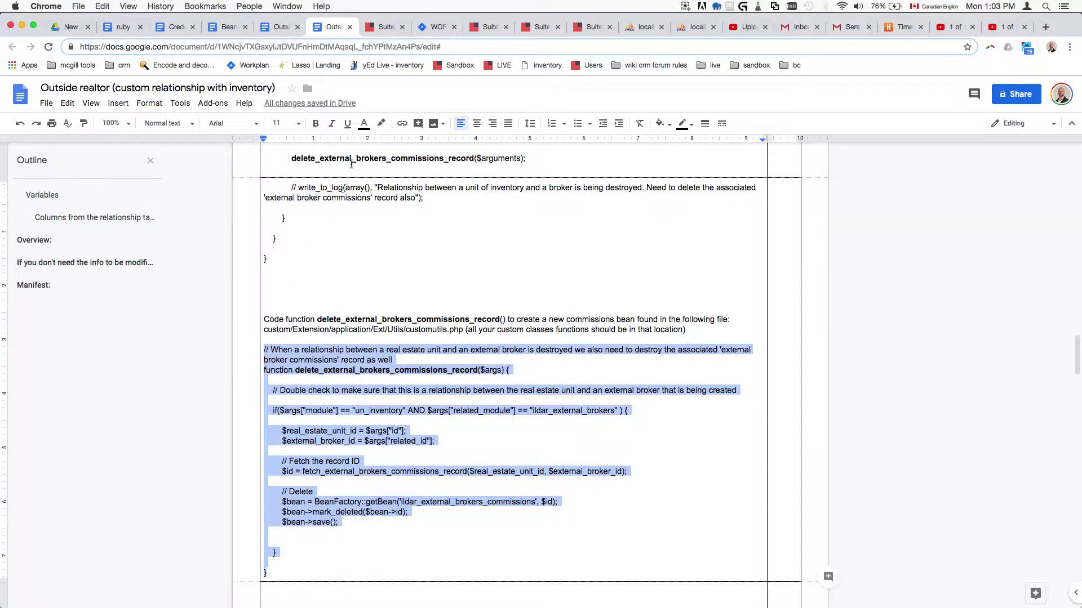
pyautogui.scroll(-5, 375, 416)
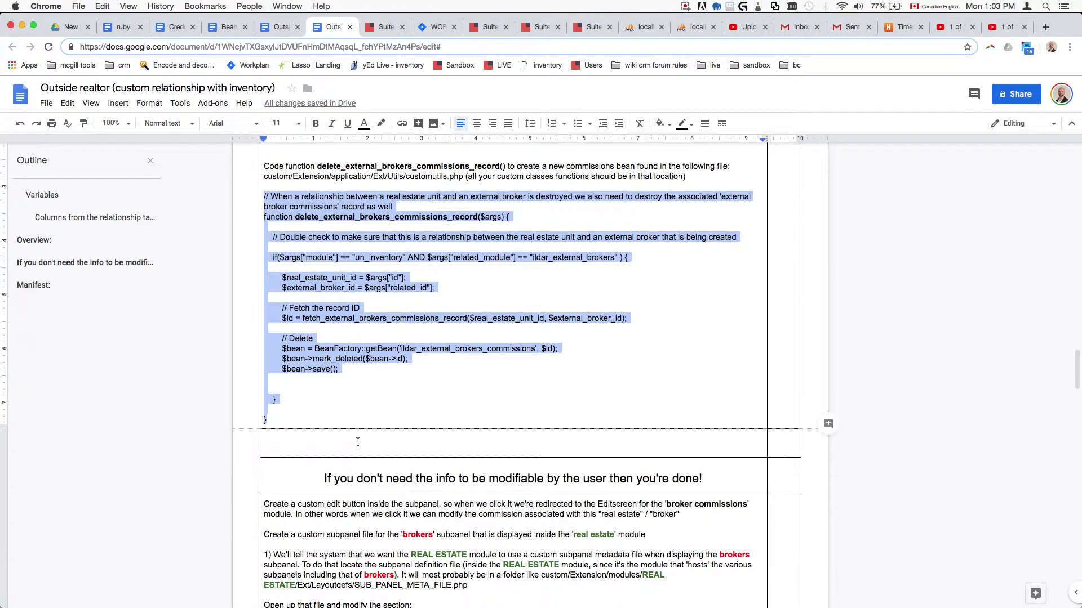
pyautogui.scroll(1, 323, 313)
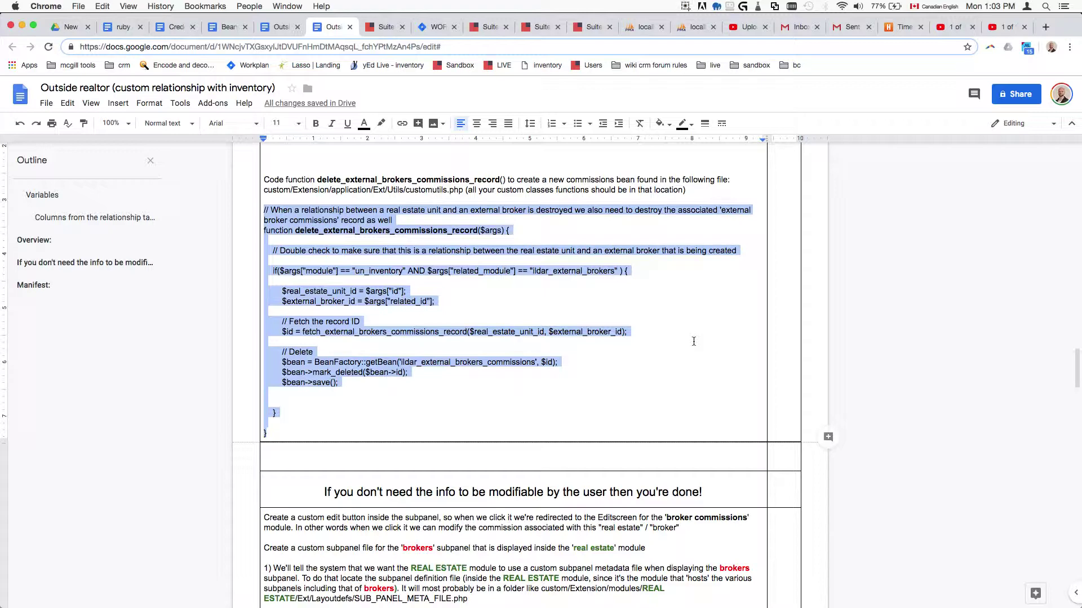
pyautogui.tripleClick(556, 491)
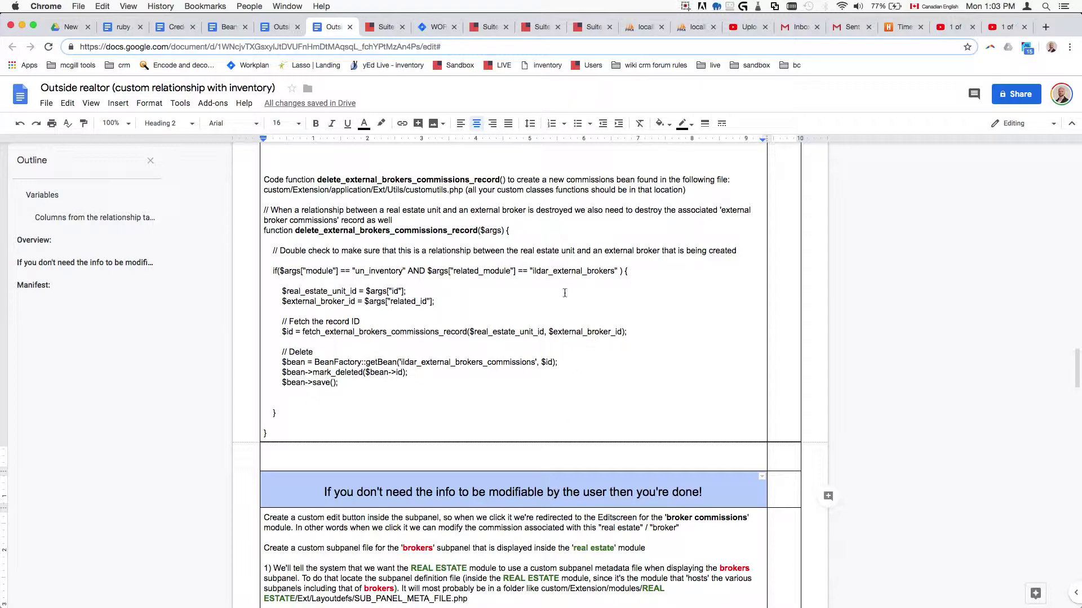
pyautogui.scroll(-5, 536, 416)
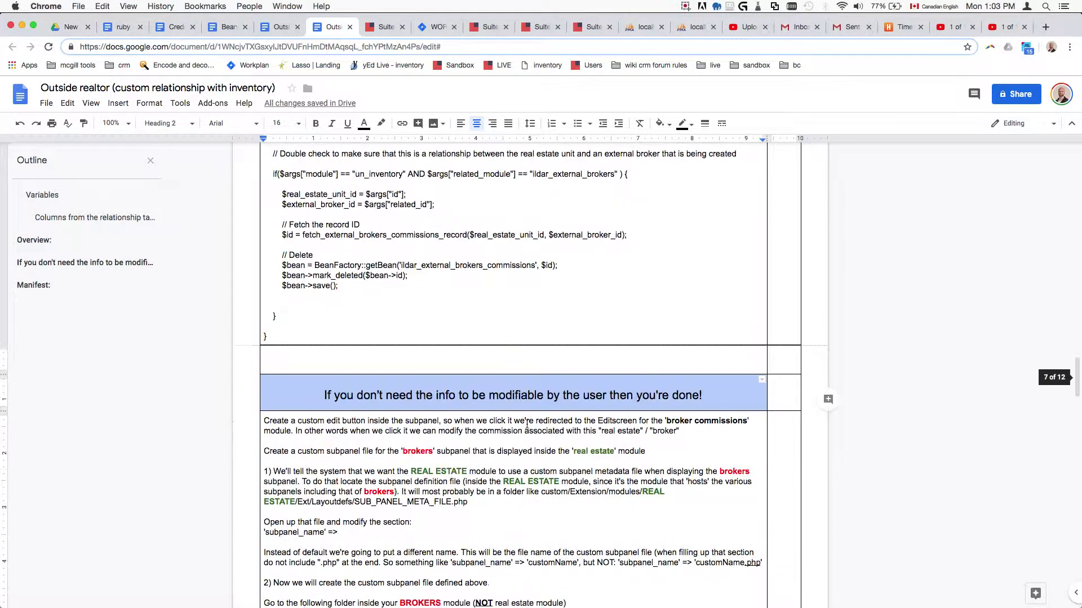
pyautogui.scroll(5, 525, 423)
pyautogui.scroll(10, 525, 423)
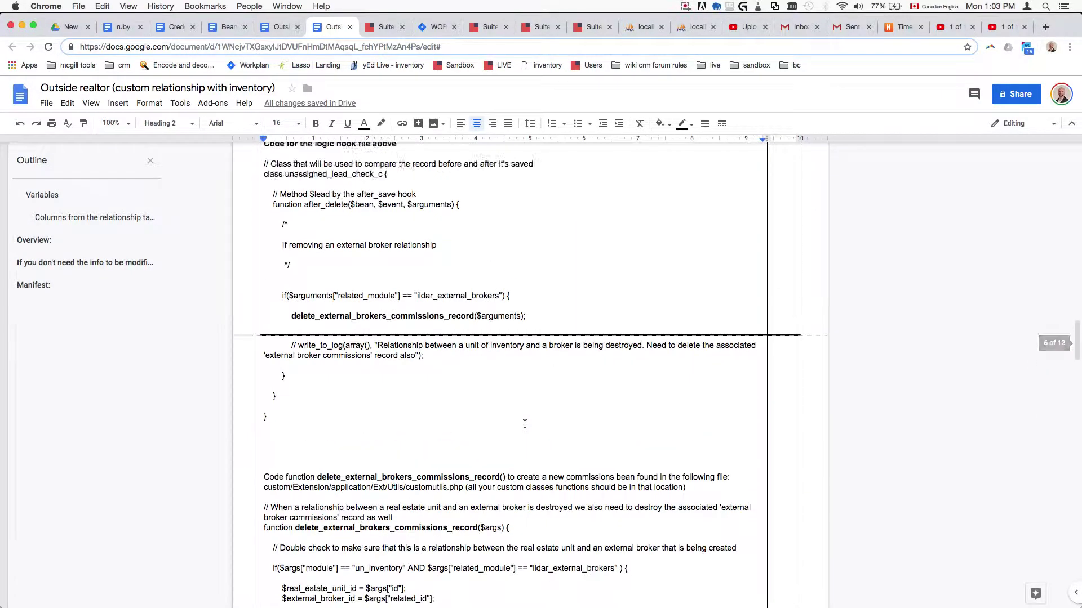